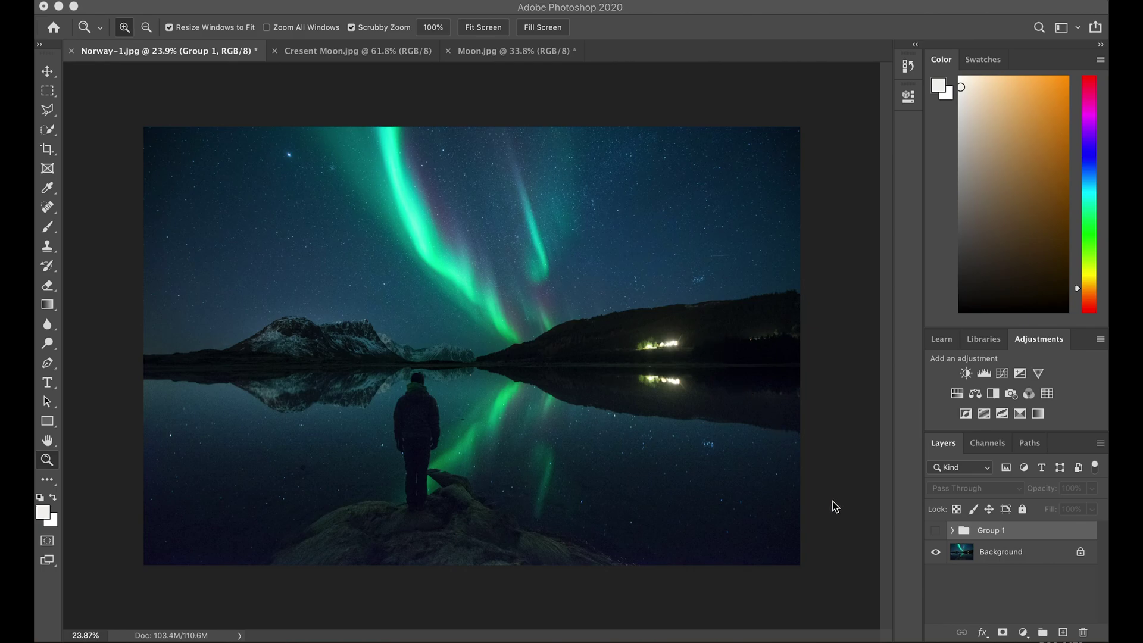
- Drag the crescent moon from Cresent Moon.jpg onto Norway-1.jpg as Layer 2 in the upper-left sky
{"action": "left_click", "coordinate": [936, 531]}
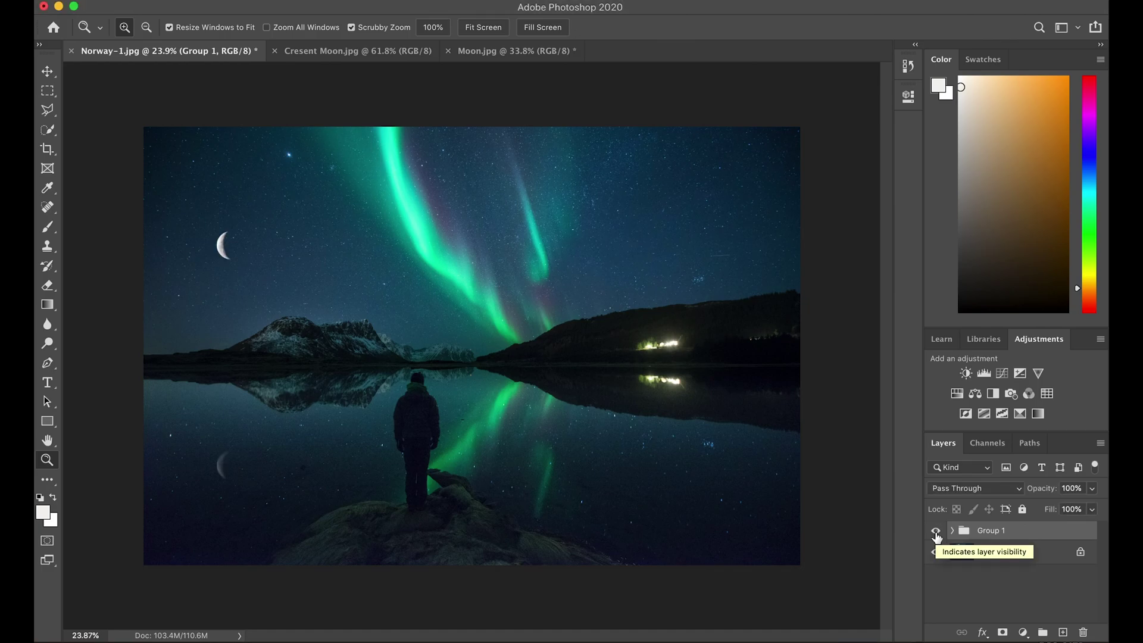
{"action": "left_click", "coordinate": [936, 531]}
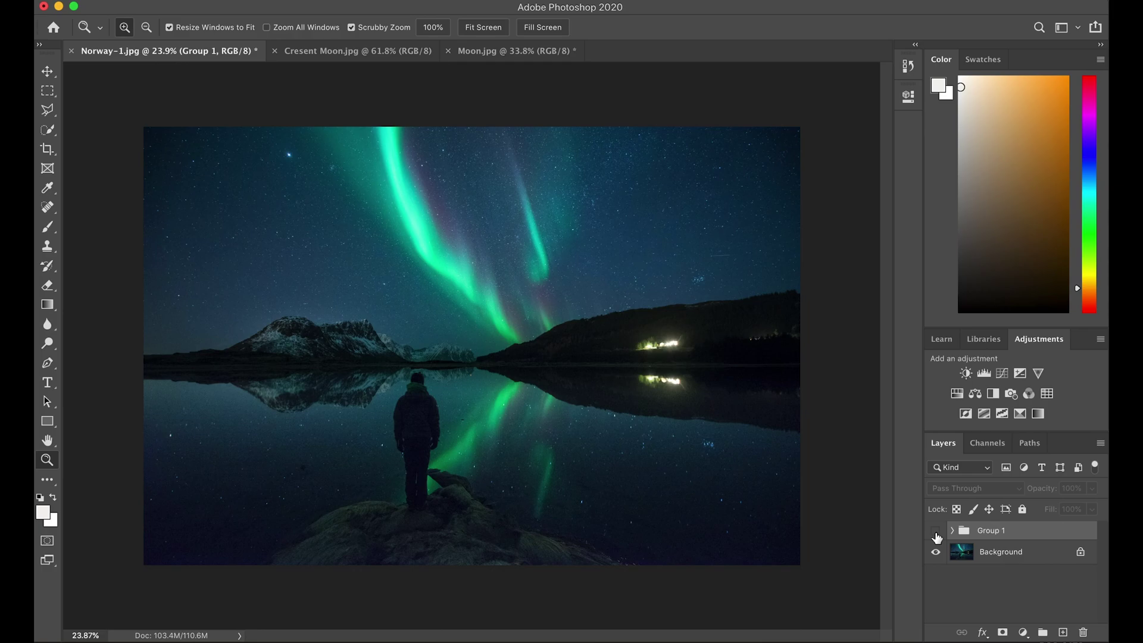
{"action": "key", "text": "v"}
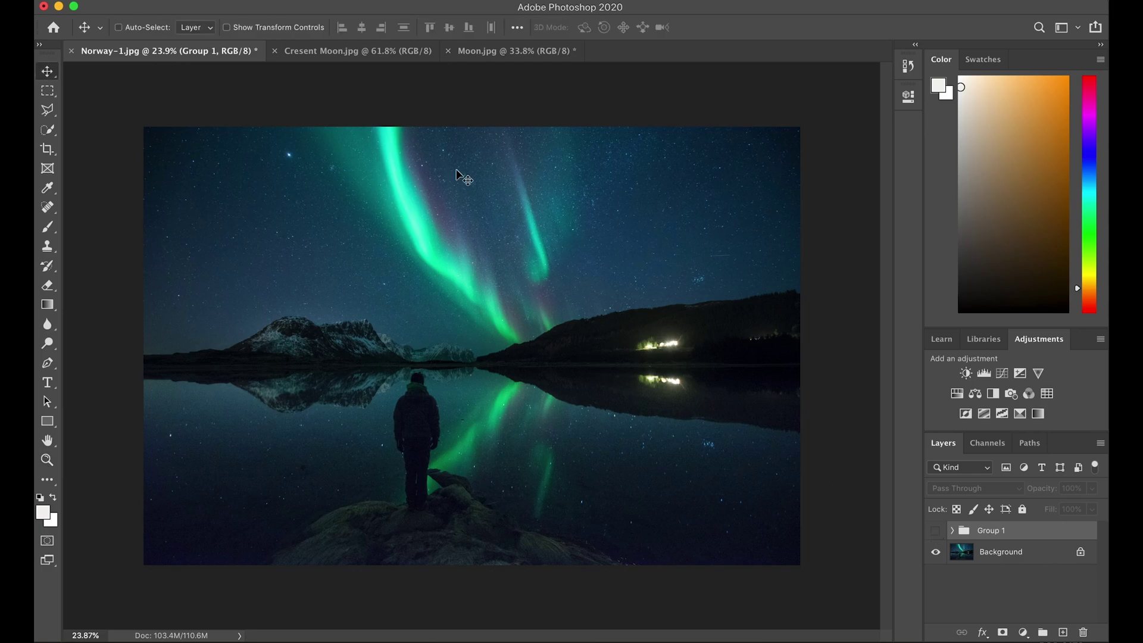
{"action": "left_click", "coordinate": [352, 54]}
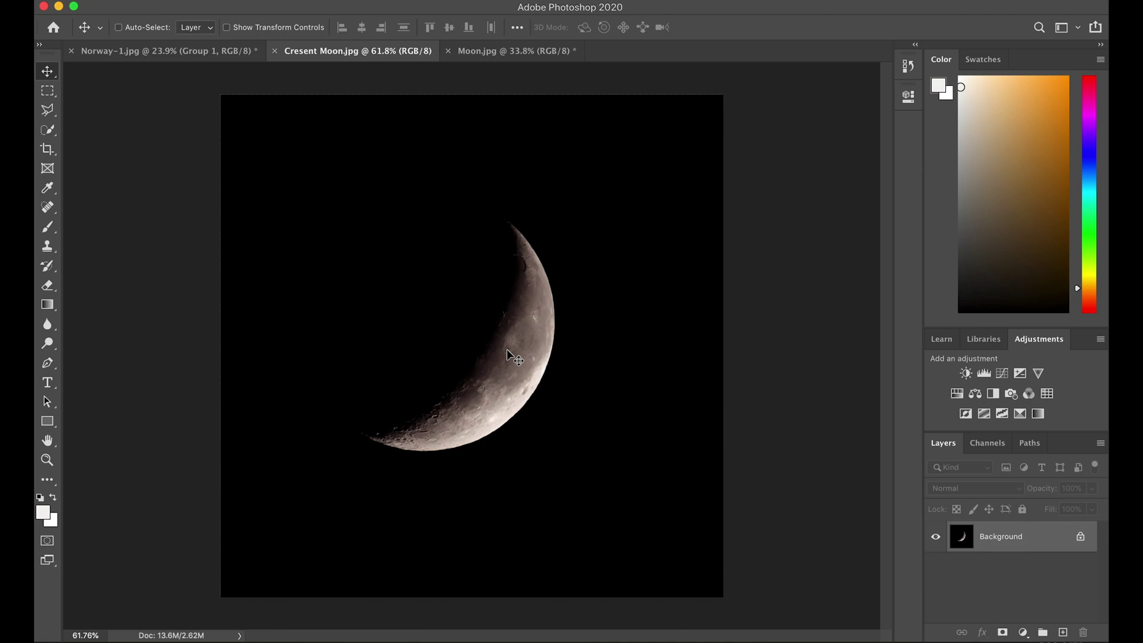
{"action": "left_click_drag", "start_coordinate": [506, 350], "coordinate": [308, 256]}
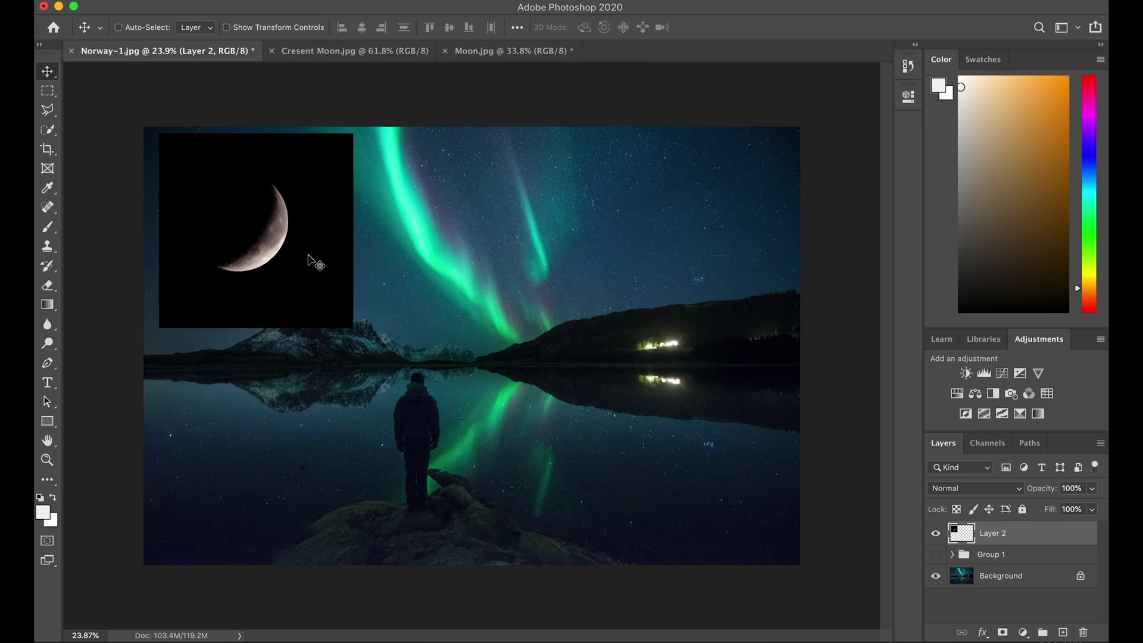
{"action": "left_click", "coordinate": [971, 490]}
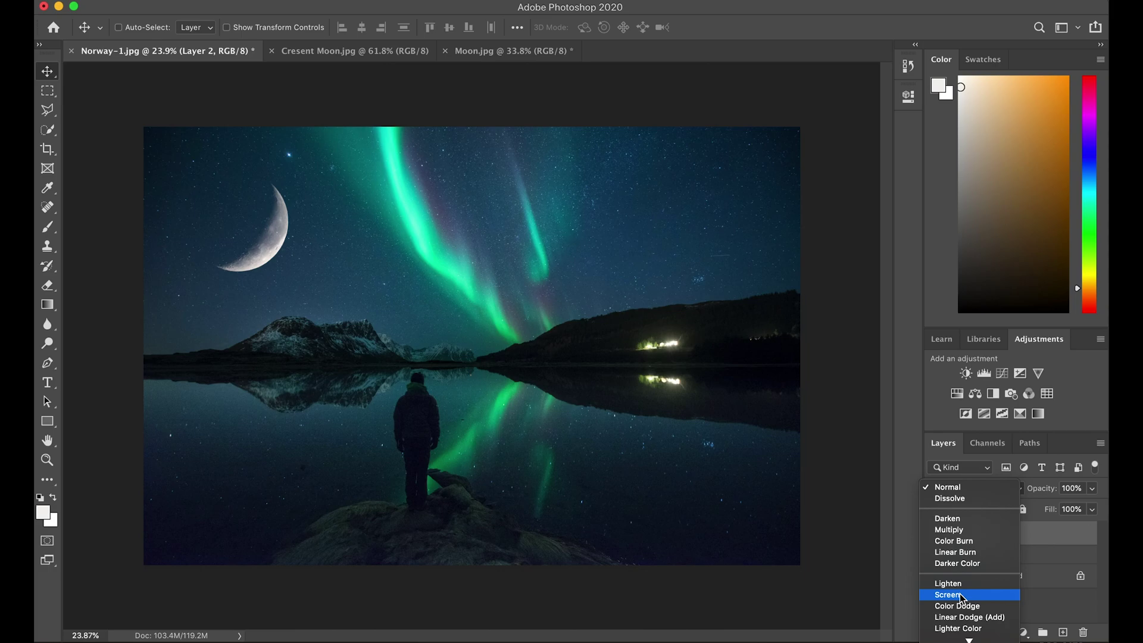
- Set Layer 2's blend mode to Screen so the moon's black background disappears
{"action": "left_click", "coordinate": [959, 594]}
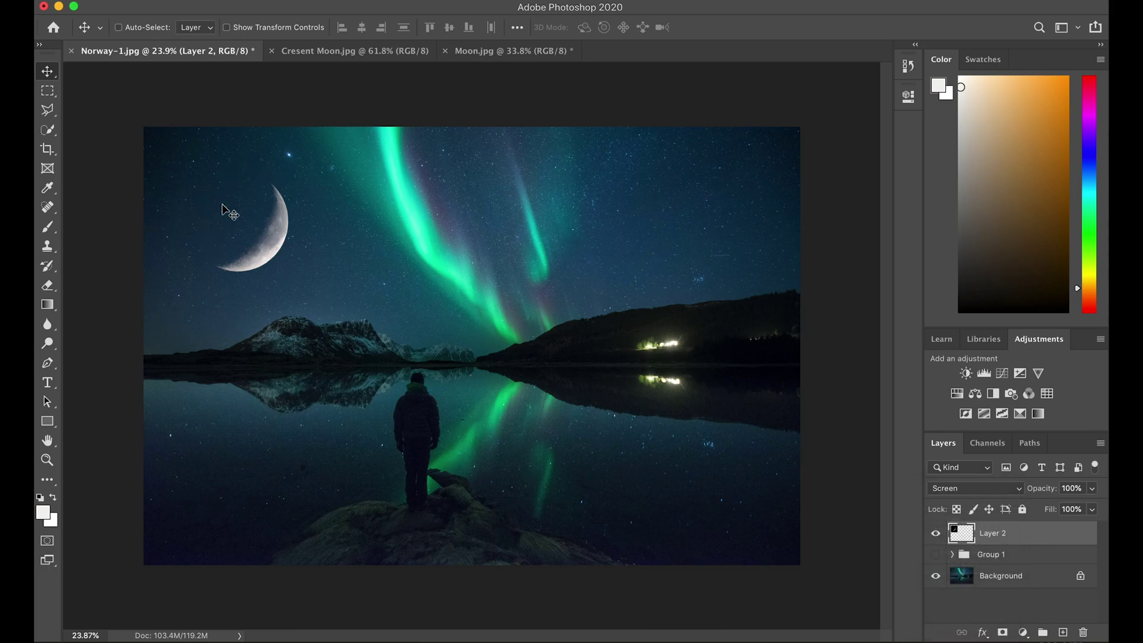
{"action": "key", "text": "z"}
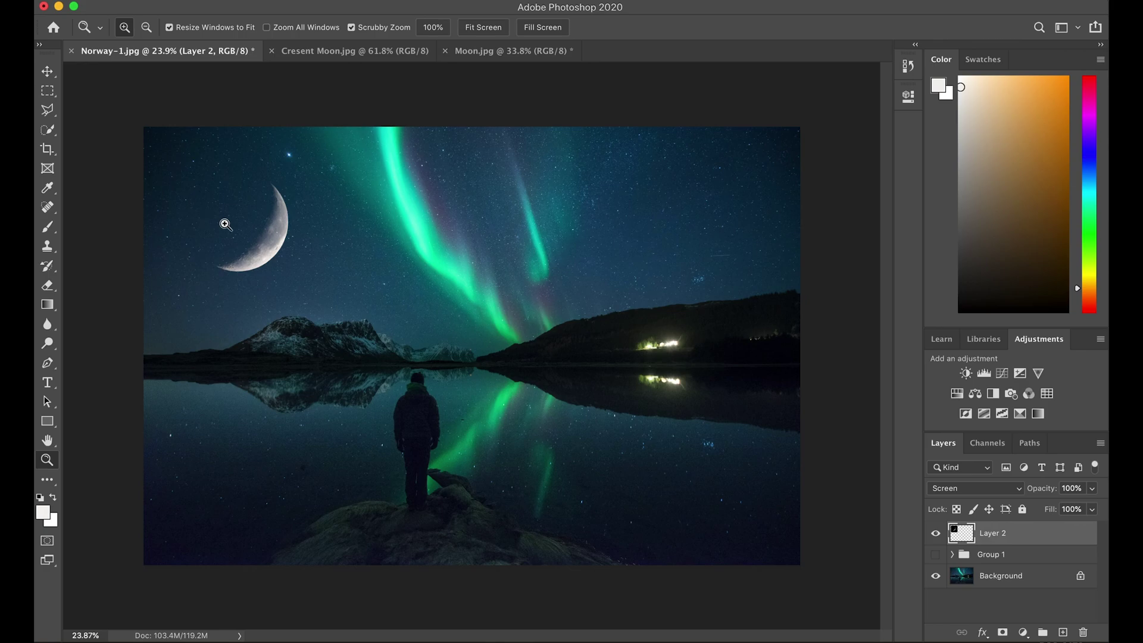
- Scale the moon to 27% and rotate it about 145° with Free Transform
{"action": "key", "text": "ctrl+t"}
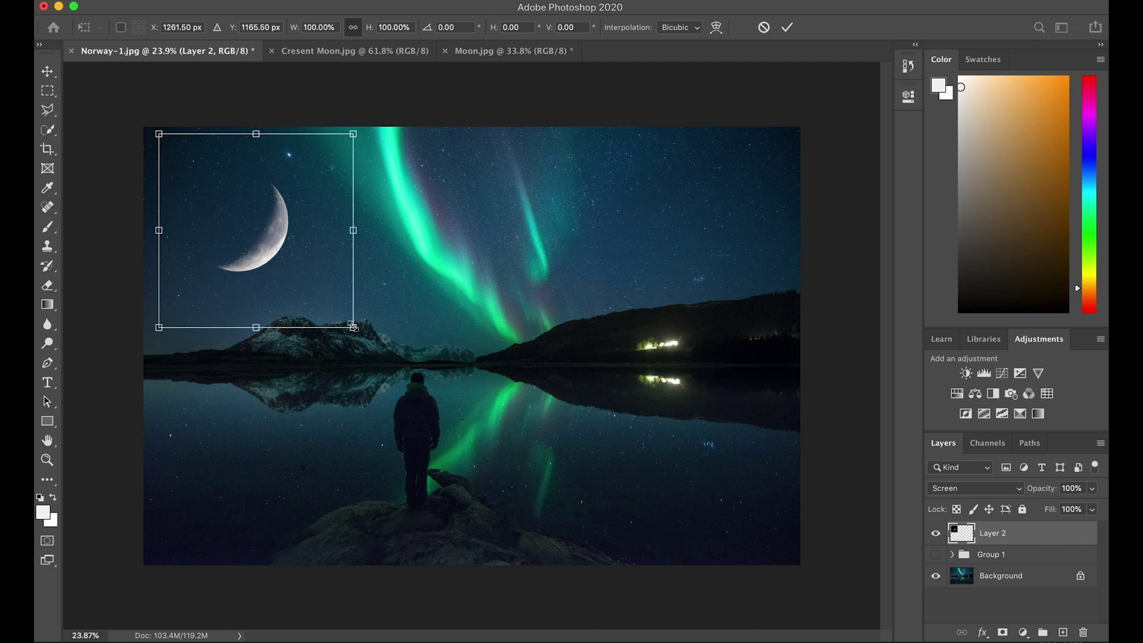
{"action": "left_click_drag", "start_coordinate": [352, 326], "coordinate": [244, 227]}
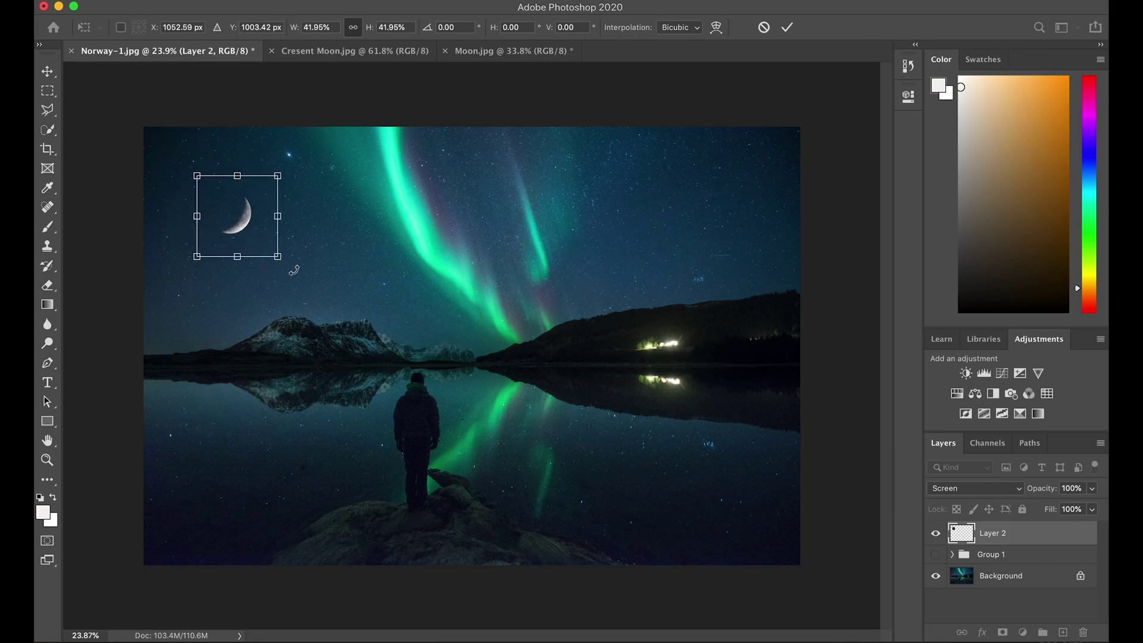
{"action": "left_click_drag", "start_coordinate": [292, 269], "coordinate": [173, 206]}
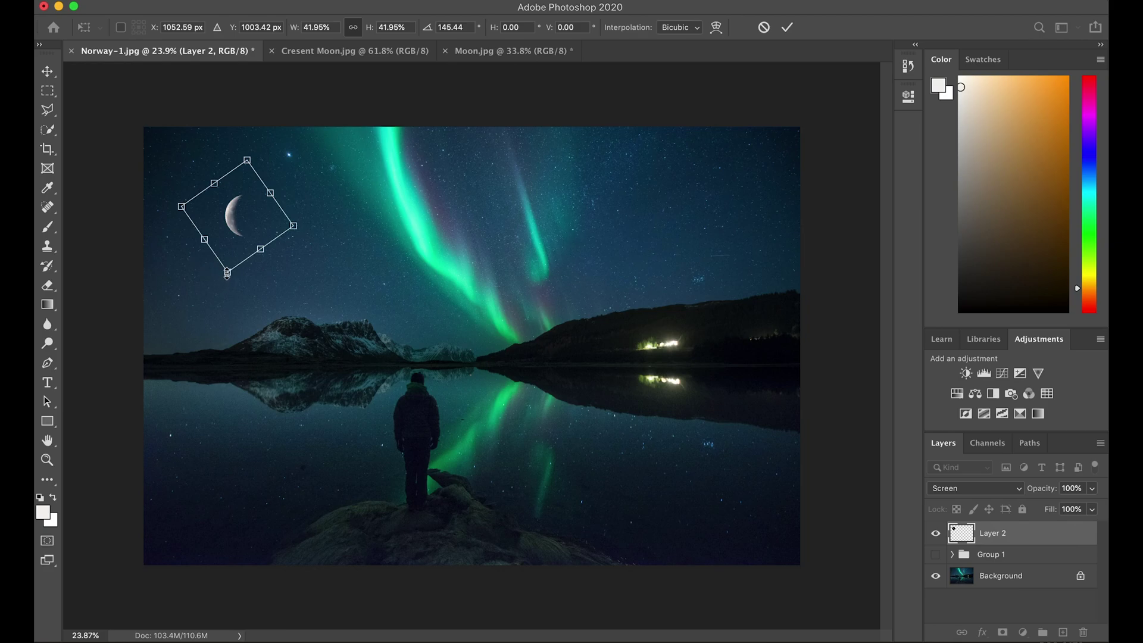
{"action": "left_click_drag", "start_coordinate": [227, 274], "coordinate": [235, 233]}
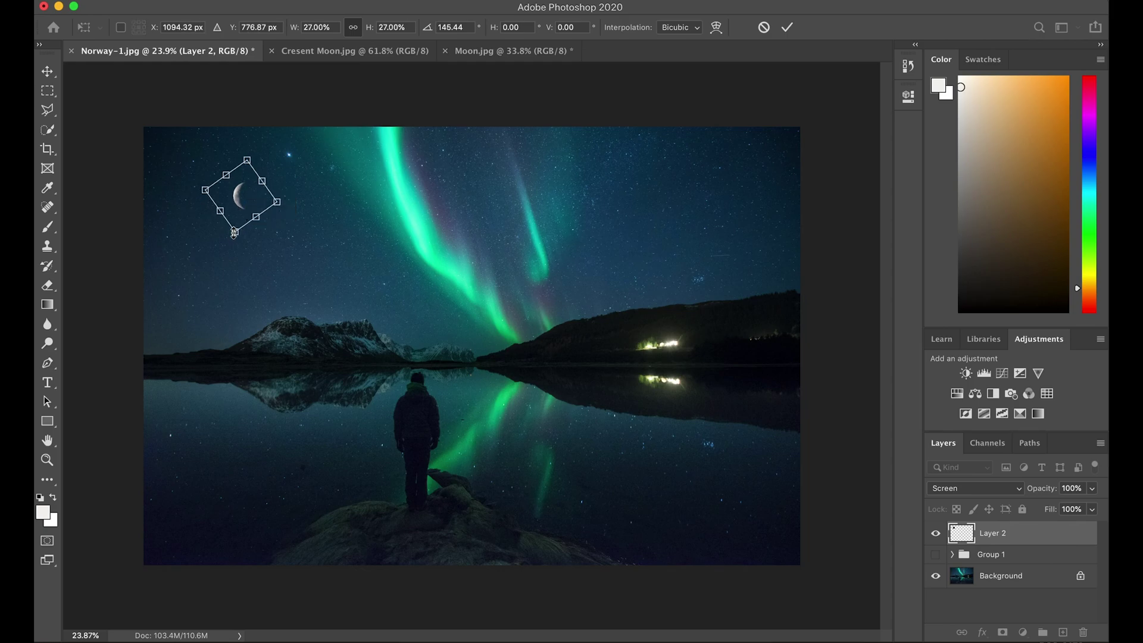
{"action": "key", "text": "Return"}
- Nudge the shrunken moon slightly lower in the upper-left sky
{"action": "key", "text": "z"}
{"action": "key", "text": "v"}
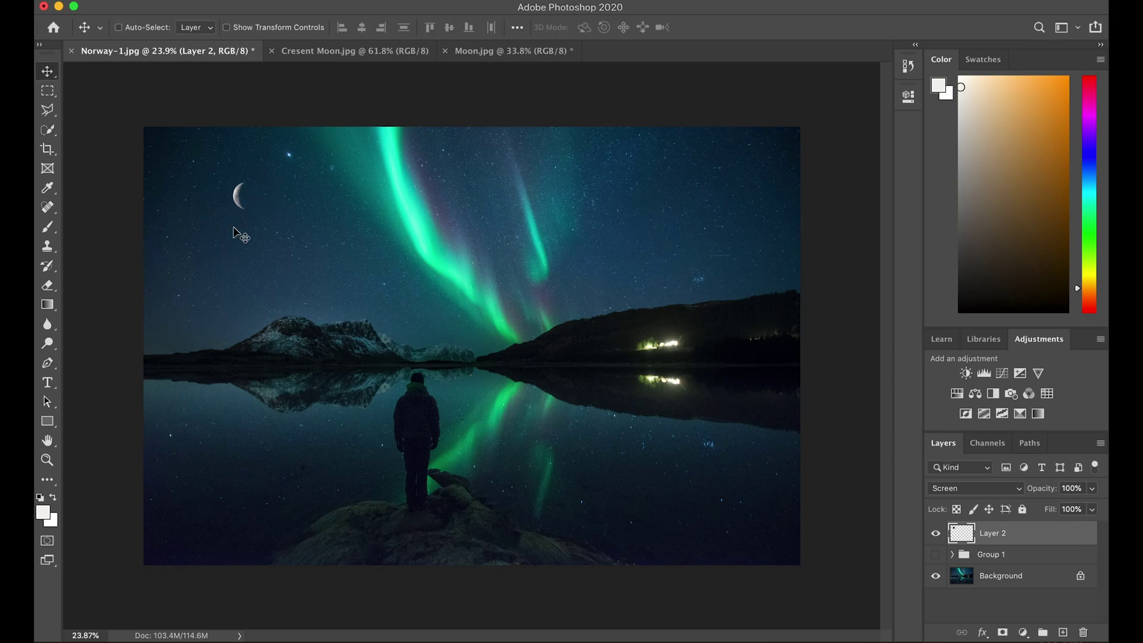
{"action": "left_click_drag", "start_coordinate": [240, 202], "coordinate": [240, 230]}
{"action": "left_click", "coordinate": [1025, 634]}
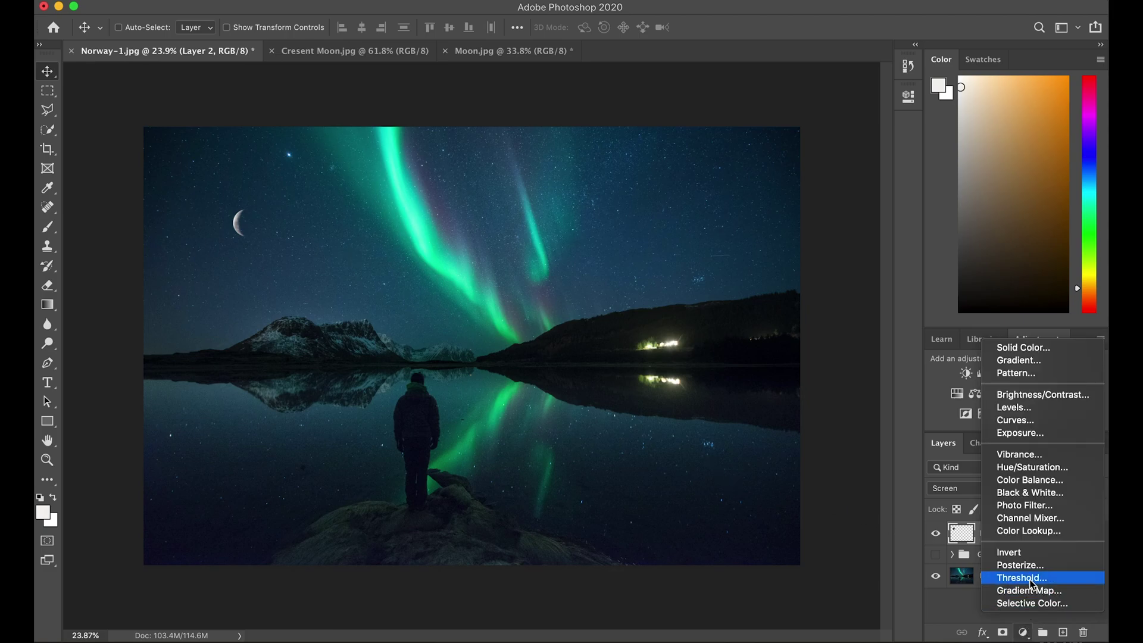
- Add a Levels layer clipped to the moon, lowering the white point and slightly darkening the midtones
{"action": "left_click", "coordinate": [1041, 412]}
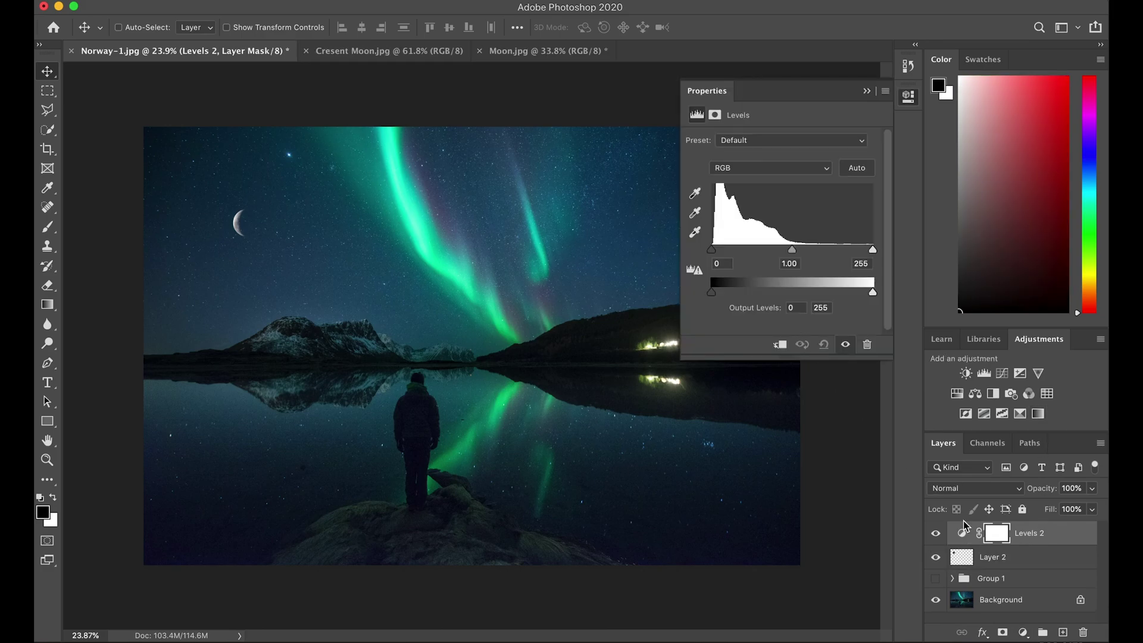
{"action": "right_click", "coordinate": [1038, 541]}
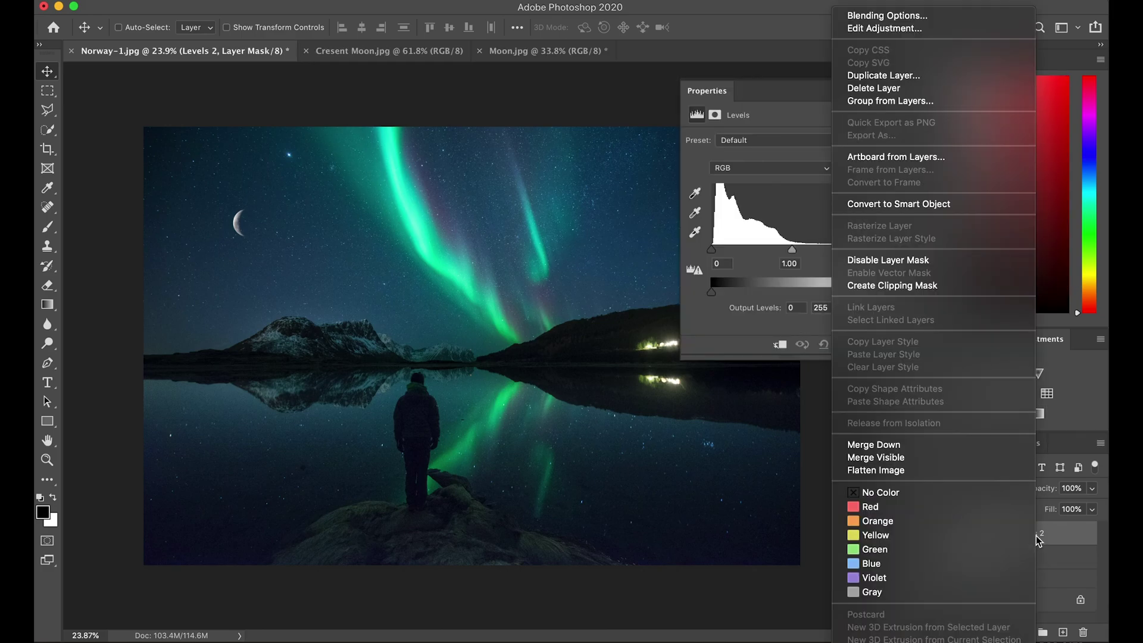
{"action": "left_click", "coordinate": [930, 287]}
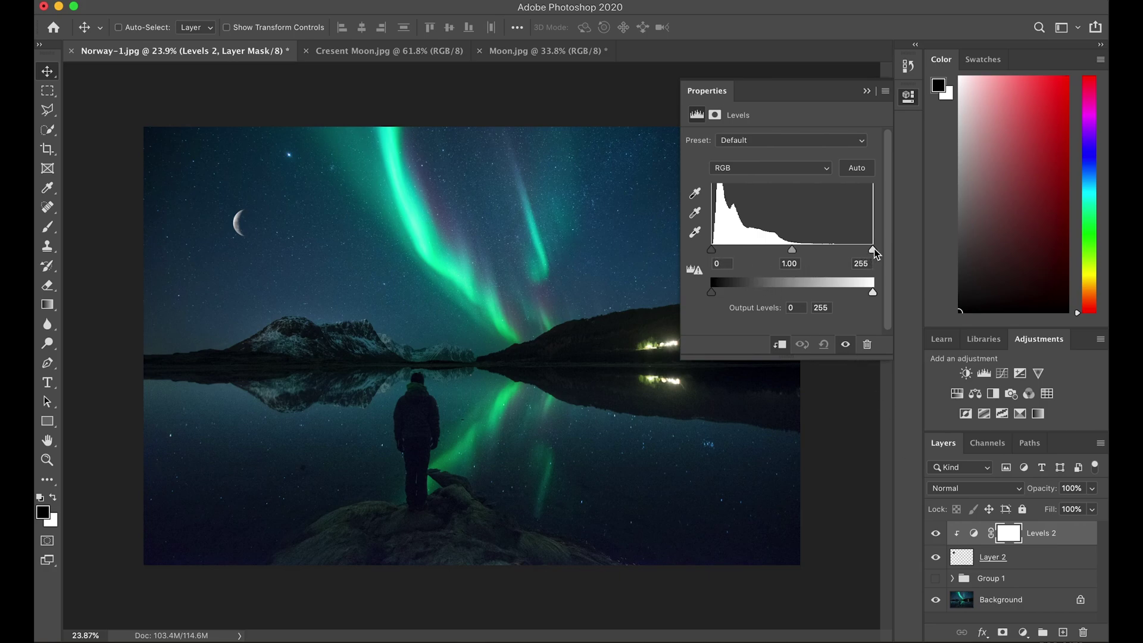
{"action": "mouse_move", "coordinate": [874, 251]}
{"action": "left_mouse_down"}
{"action": "mouse_move", "coordinate": [822, 253]}
{"action": "mouse_move", "coordinate": [900, 260]}
{"action": "mouse_move", "coordinate": [866, 252]}
{"action": "left_mouse_up"}
{"action": "mouse_move", "coordinate": [788, 251]}
{"action": "left_mouse_down"}
{"action": "mouse_move", "coordinate": [822, 251]}
{"action": "mouse_move", "coordinate": [792, 256]}
{"action": "left_mouse_up"}
{"action": "left_click", "coordinate": [908, 101]}
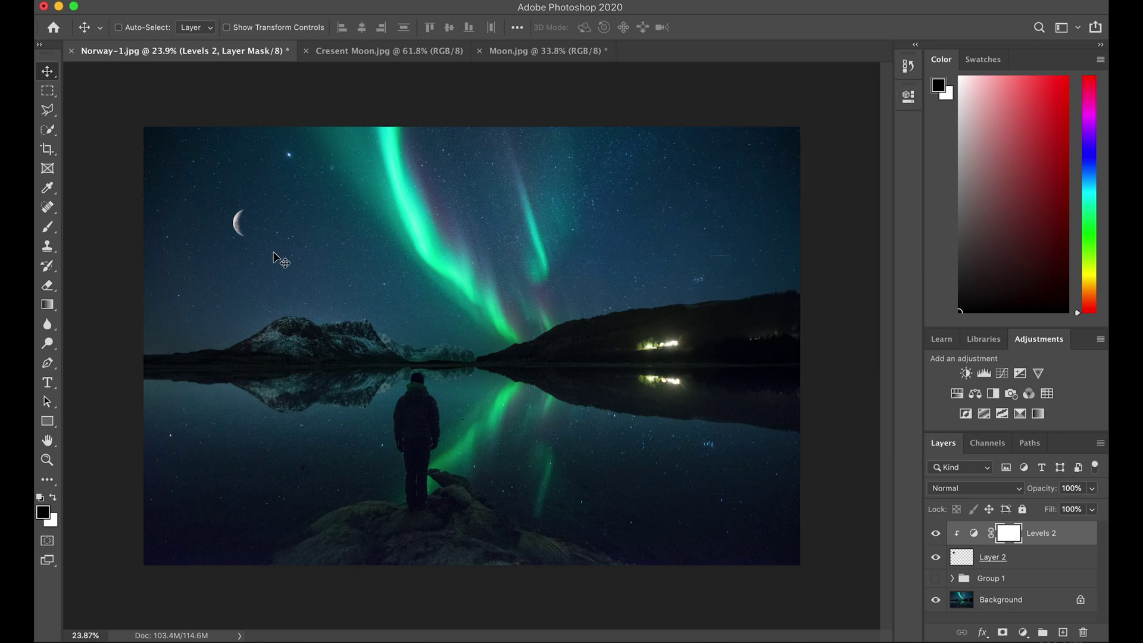
{"action": "key", "text": "z"}
{"action": "left_click_drag", "start_coordinate": [244, 225], "coordinate": [375, 227]}
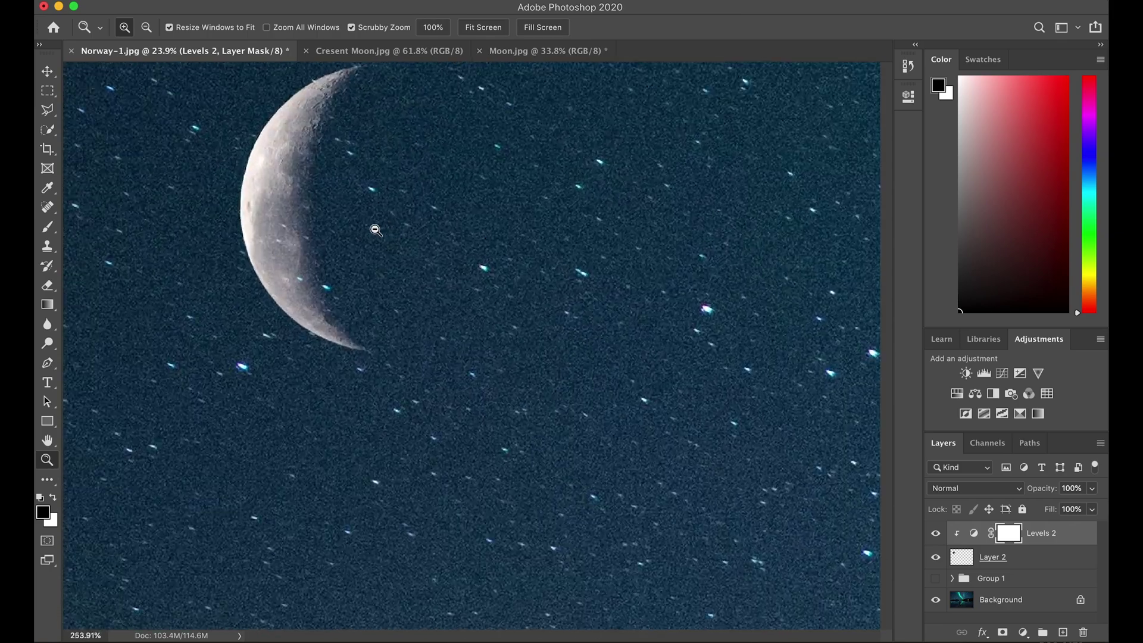
{"action": "left_click_drag", "start_coordinate": [484, 245], "coordinate": [444, 245]}
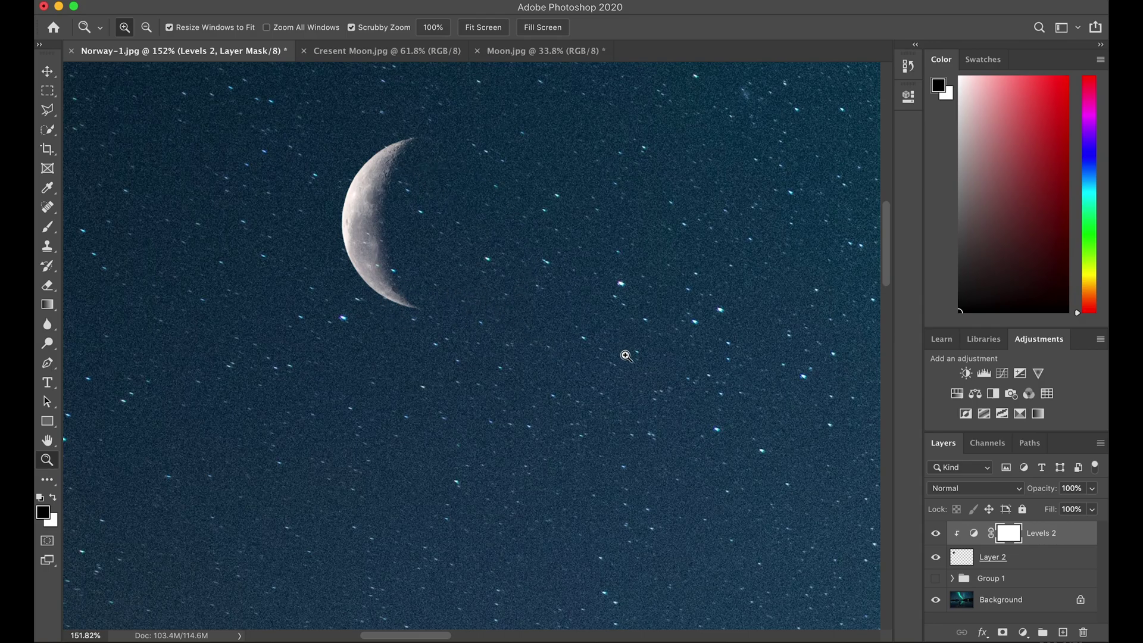
{"action": "left_click_drag", "start_coordinate": [625, 355], "coordinate": [481, 361]}
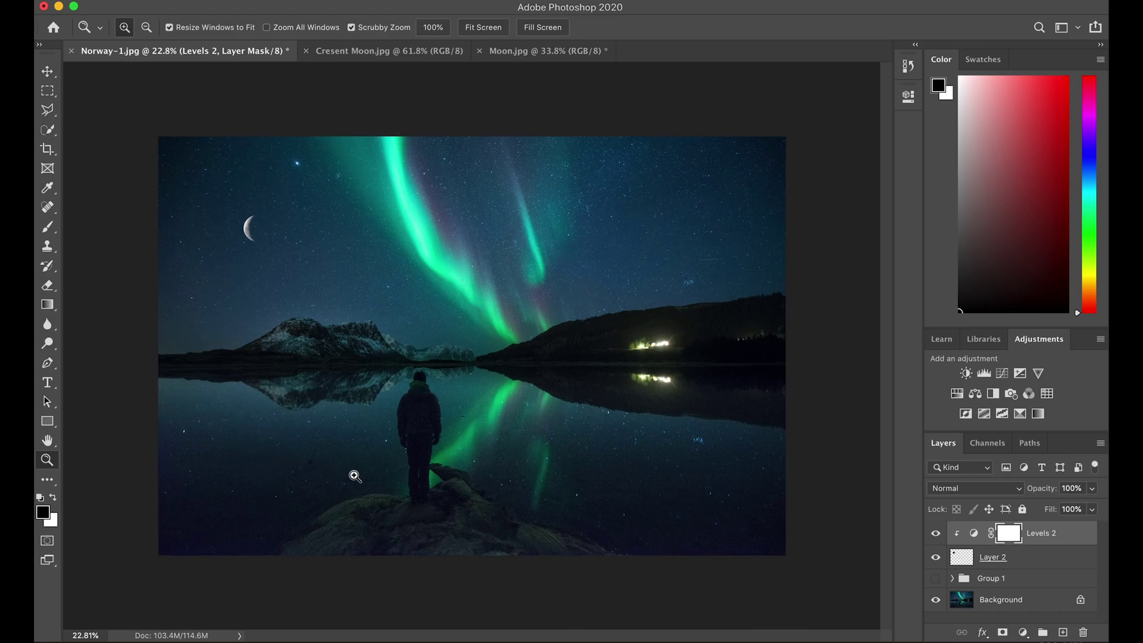
{"action": "left_click", "coordinate": [1051, 558]}
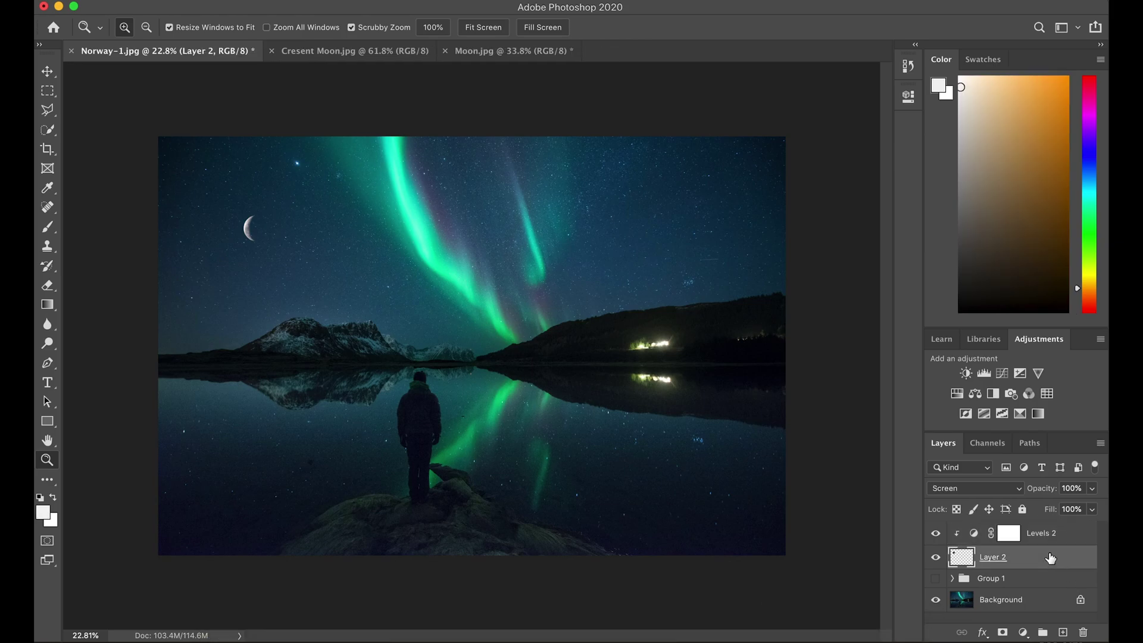
- Duplicate the moon layer, then move Layer 2 down into the lake and flip it vertically
{"action": "key", "text": "ctrl+j"}
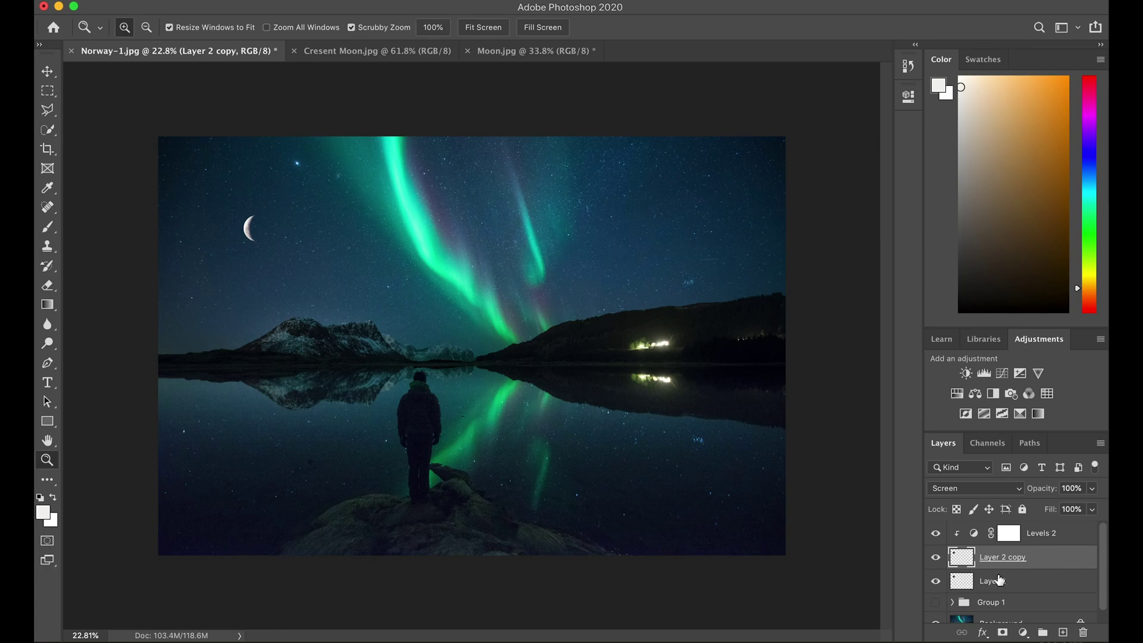
{"action": "left_click", "coordinate": [1023, 583]}
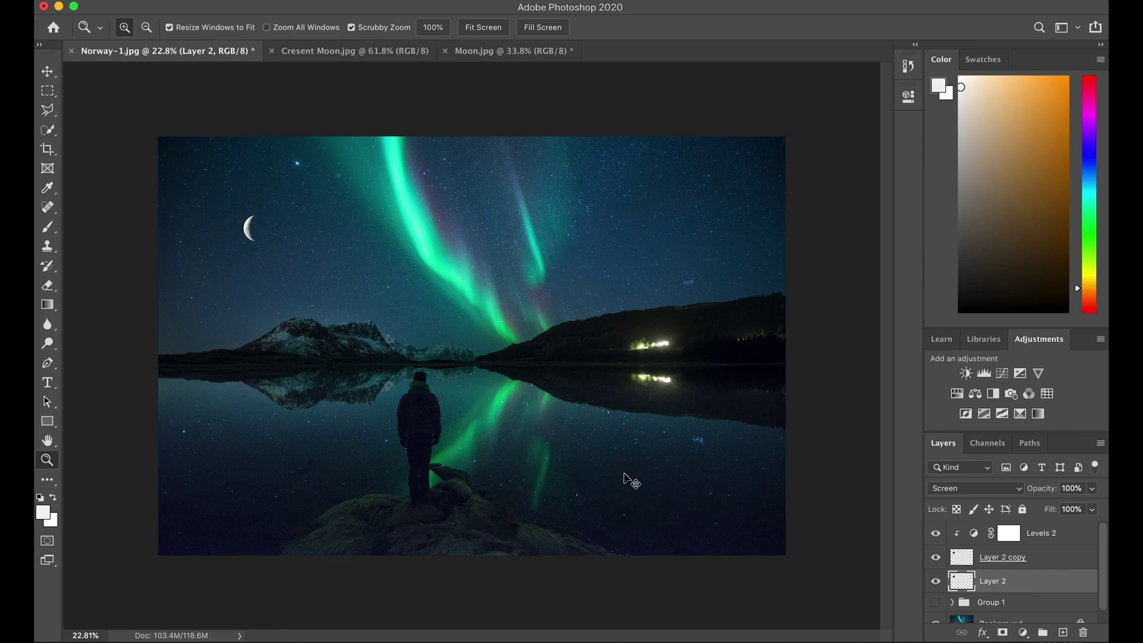
{"action": "key", "text": "ctrl+t"}
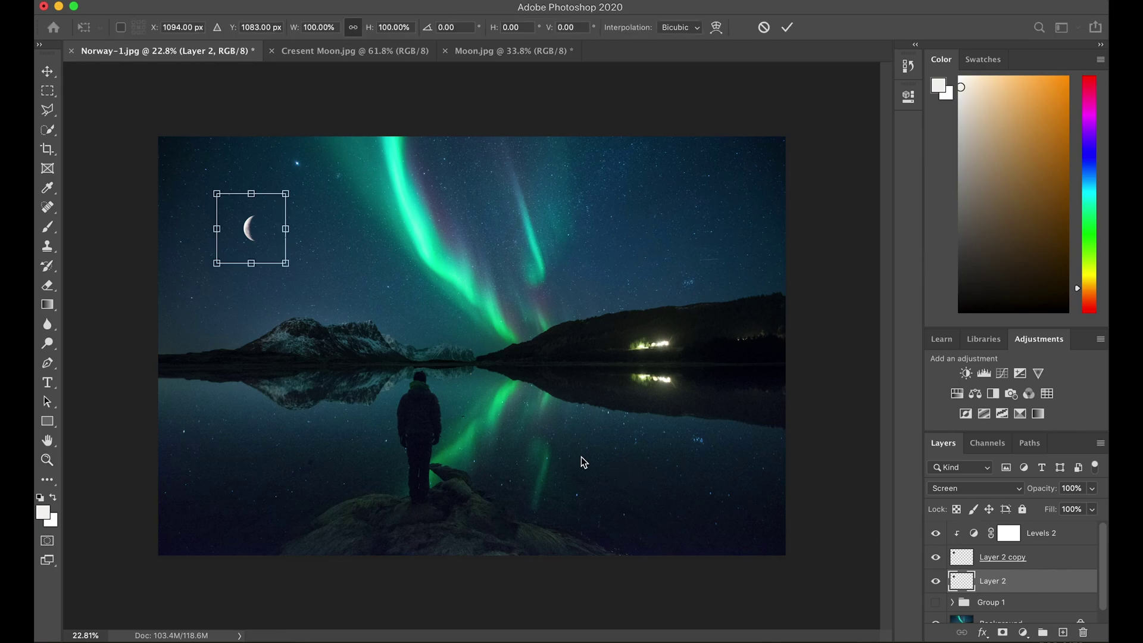
{"action": "left_click_drag", "start_coordinate": [258, 223], "coordinate": [256, 415]}
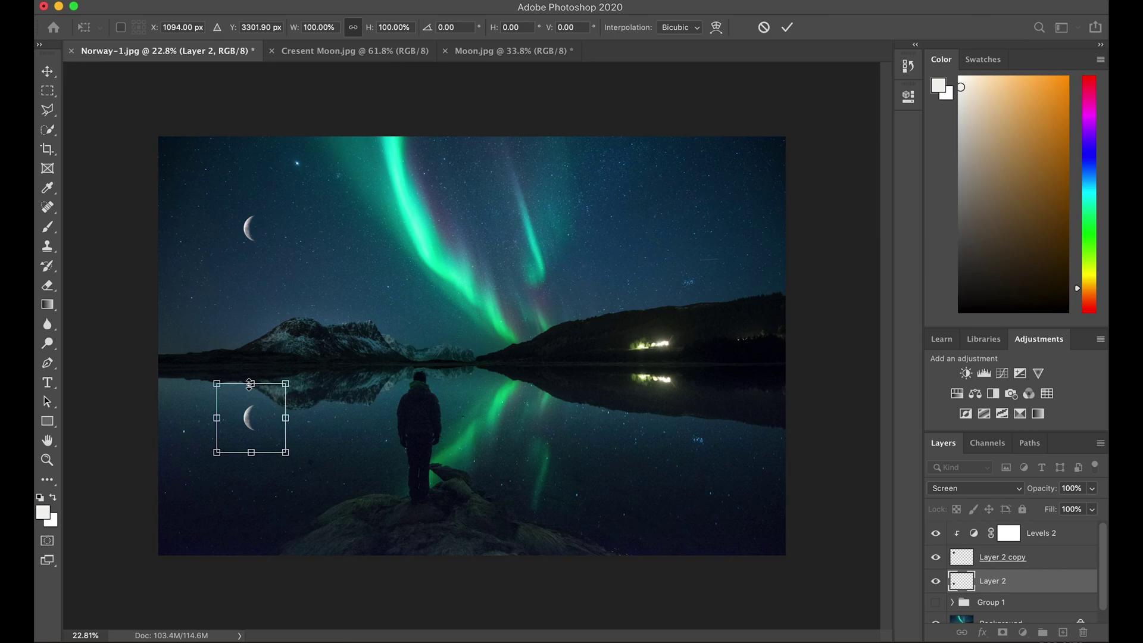
{"action": "left_click_drag", "start_coordinate": [250, 384], "coordinate": [243, 520]}
{"action": "key", "text": "Return"}
- Nudge the reflected moon slightly upward in the lake
{"action": "key", "text": "z"}
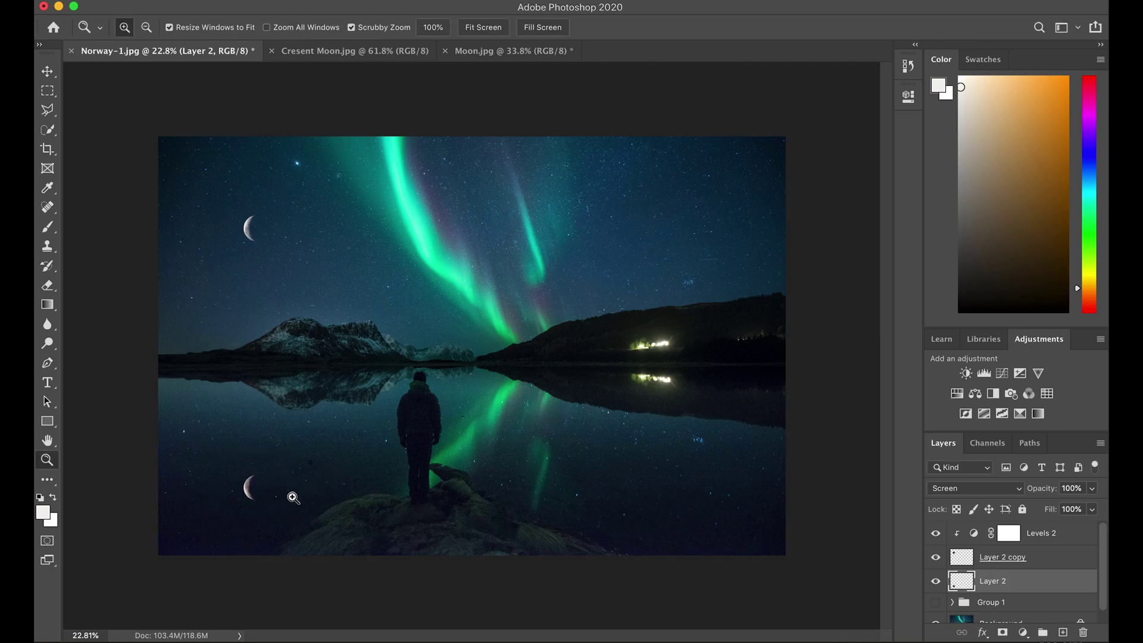
{"action": "key", "text": "v"}
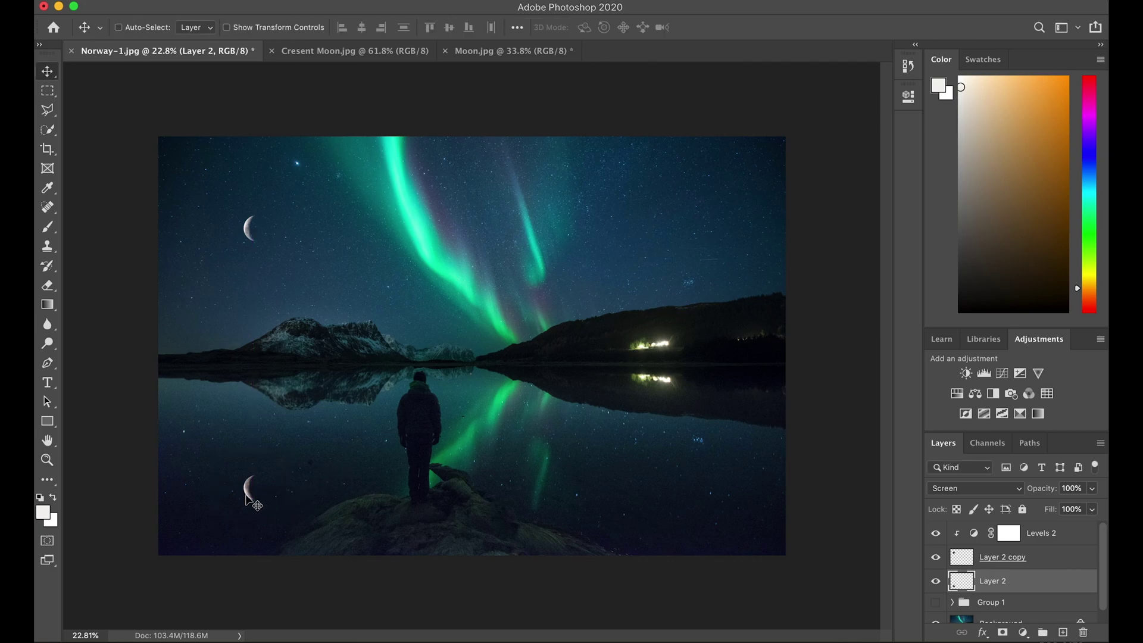
{"action": "mouse_move", "coordinate": [246, 495]}
{"action": "left_mouse_down"}
{"action": "mouse_move", "coordinate": [240, 478]}
{"action": "mouse_move", "coordinate": [250, 494]}
{"action": "left_mouse_up"}
- Lower the reflected moon layer's opacity to 59%
{"action": "left_click_drag", "start_coordinate": [1046, 489], "coordinate": [1022, 492]}
{"action": "key", "text": "Return"}
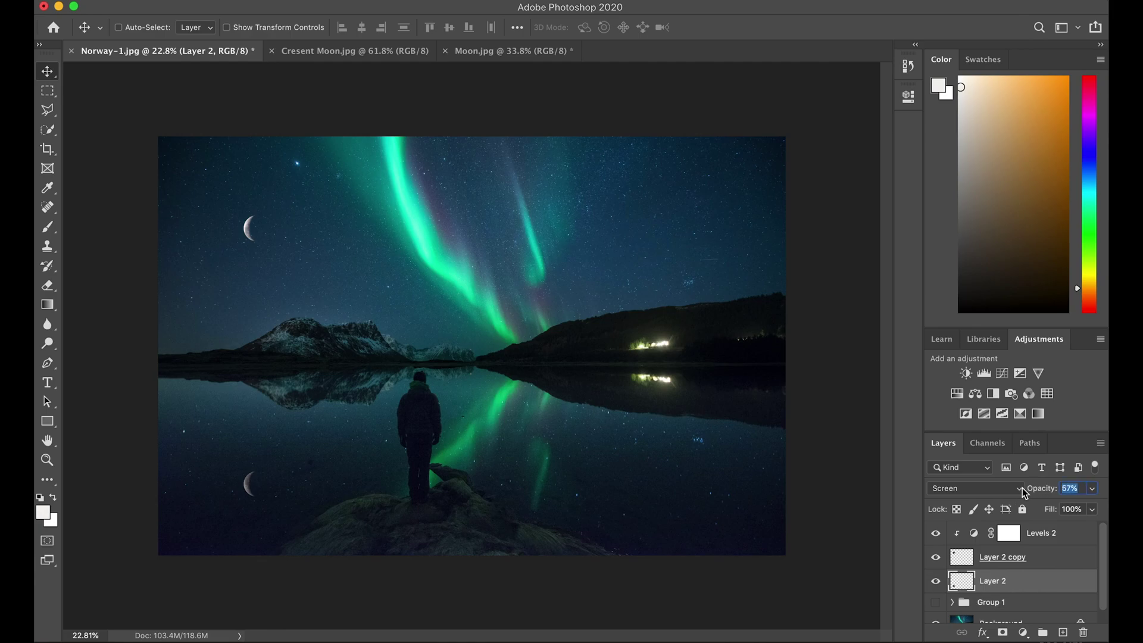
{"action": "type", "text": "59"}
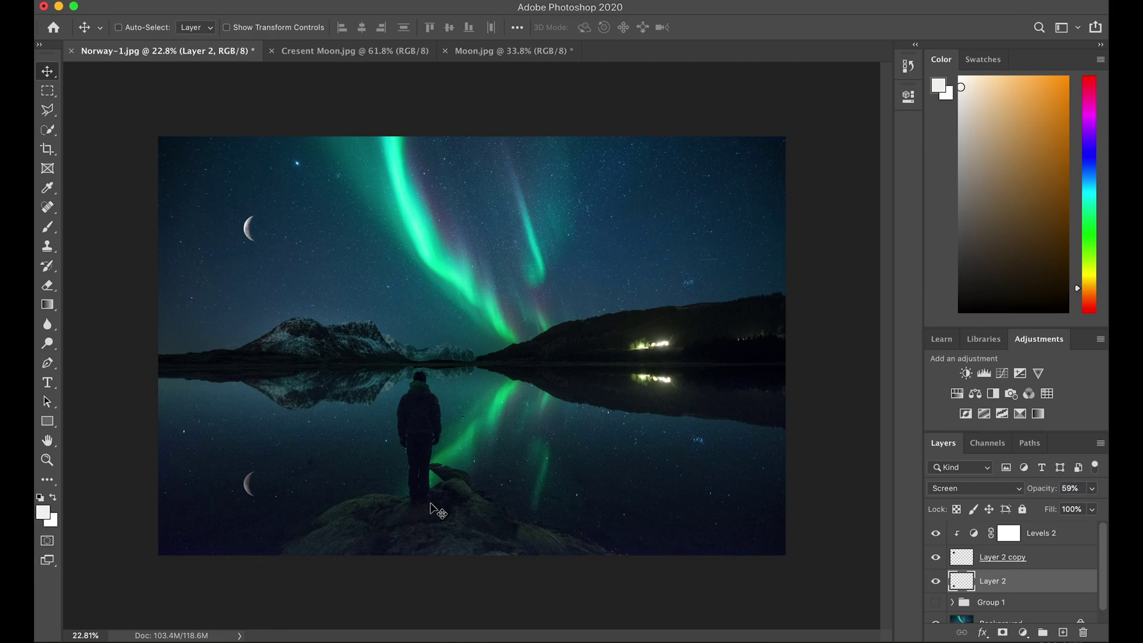
{"action": "type", "text": "z"}
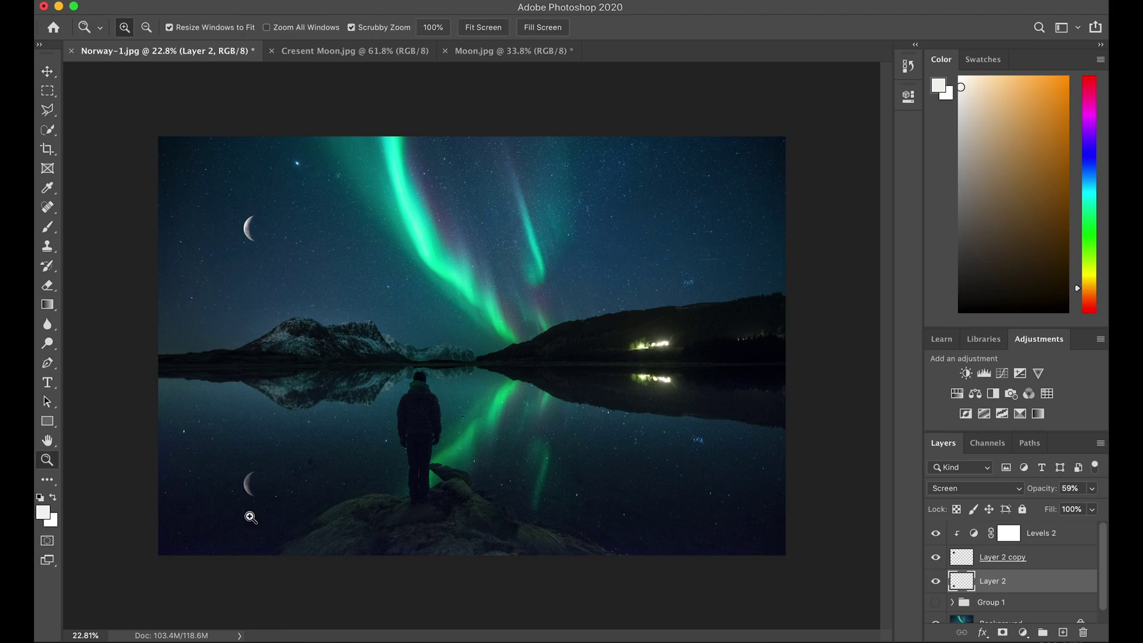
- Apply a near-vertical Motion Blur (angle about 88°, distance 30 pixels) to the reflected moon
{"action": "left_click_drag", "start_coordinate": [250, 510], "coordinate": [324, 515]}
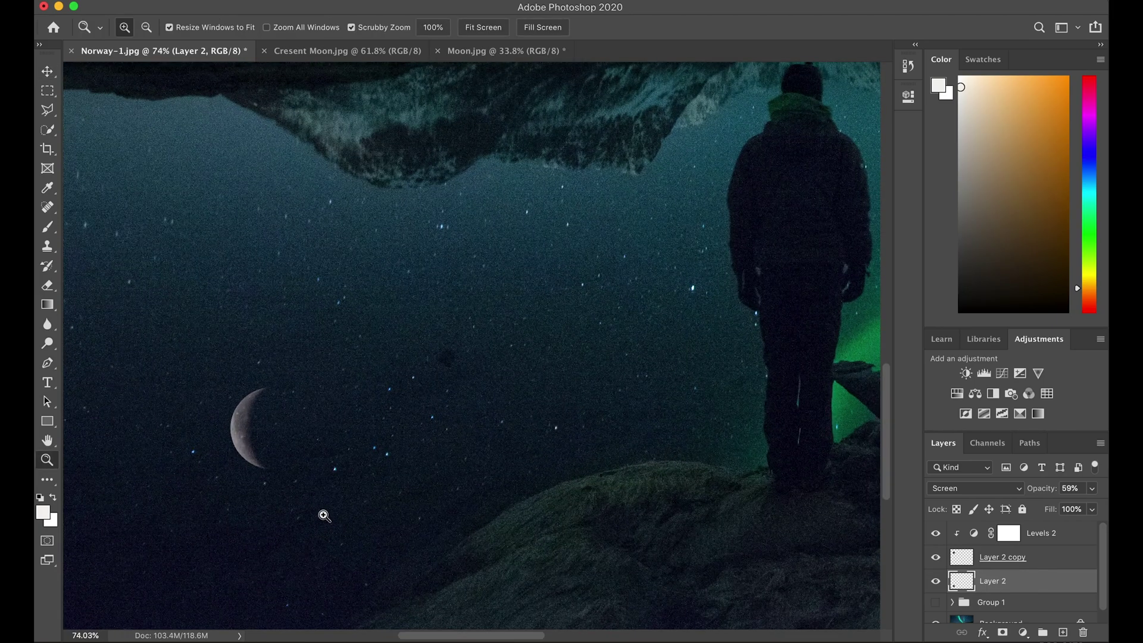
{"action": "left_click", "coordinate": [324, 515]}
{"action": "left_click_drag", "start_coordinate": [421, 424], "coordinate": [385, 403]}
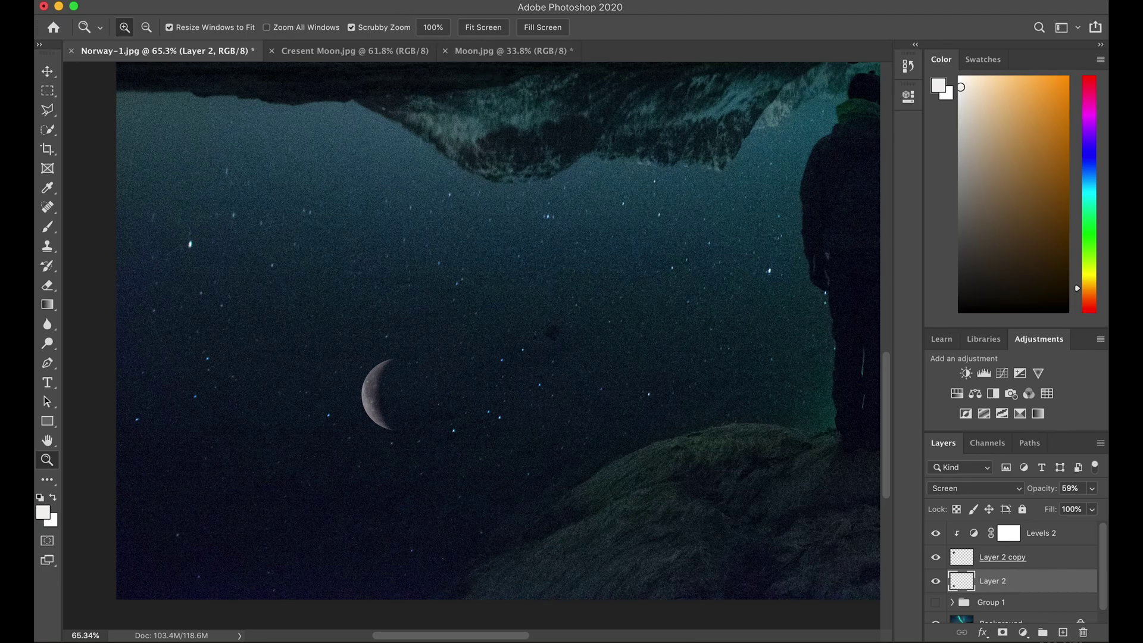
{"action": "left_click", "coordinate": [381, 0]}
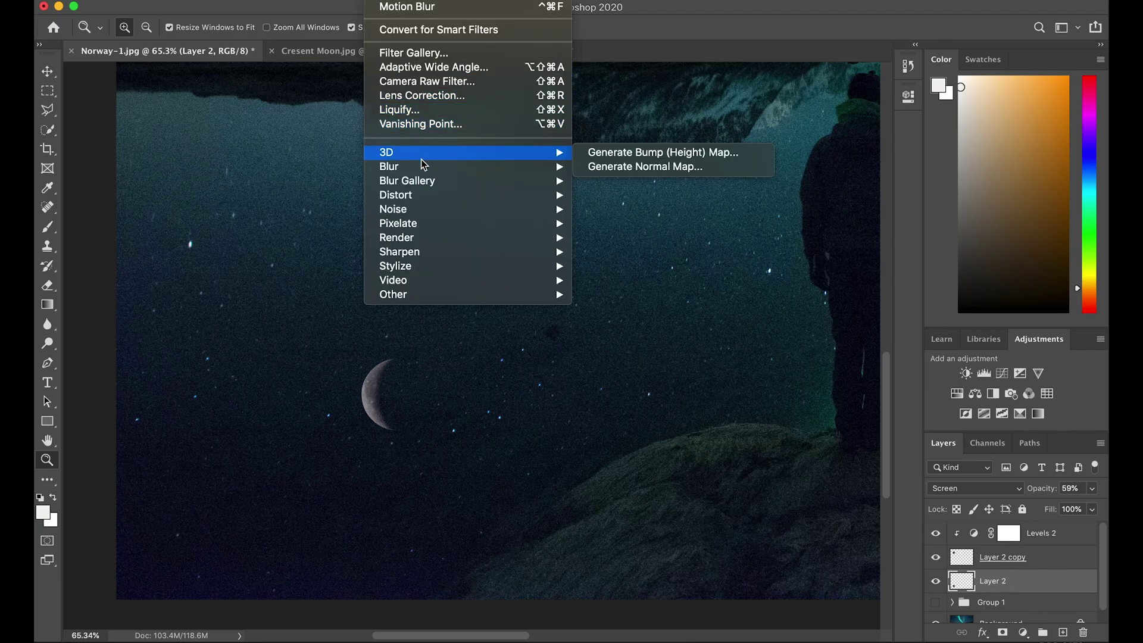
{"action": "mouse_move", "coordinate": [426, 167]}
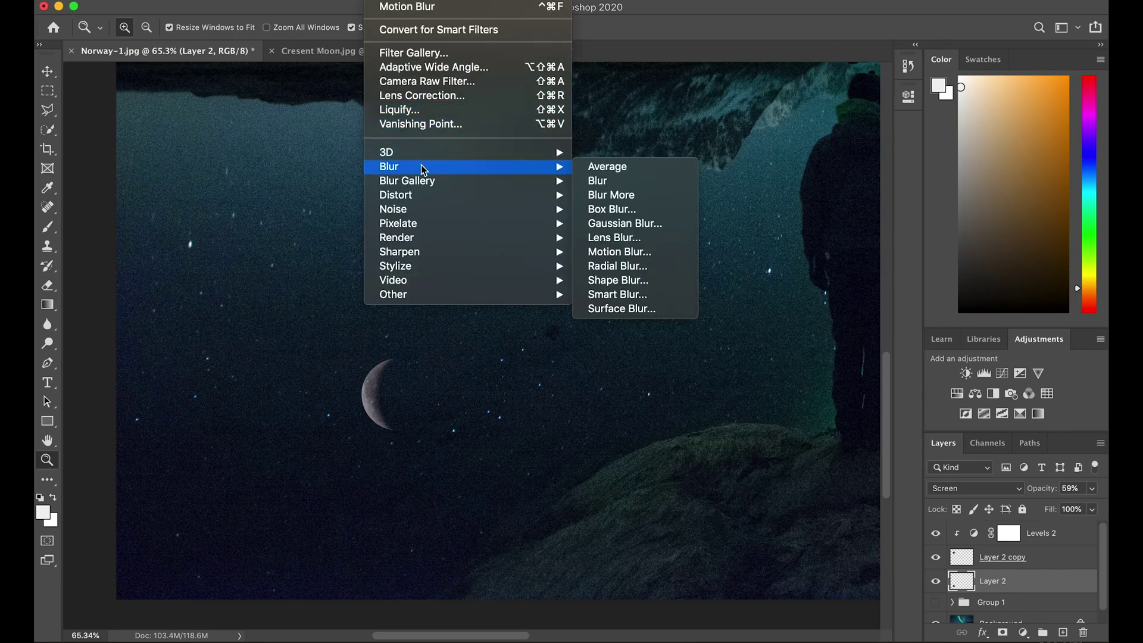
{"action": "left_click", "coordinate": [660, 251]}
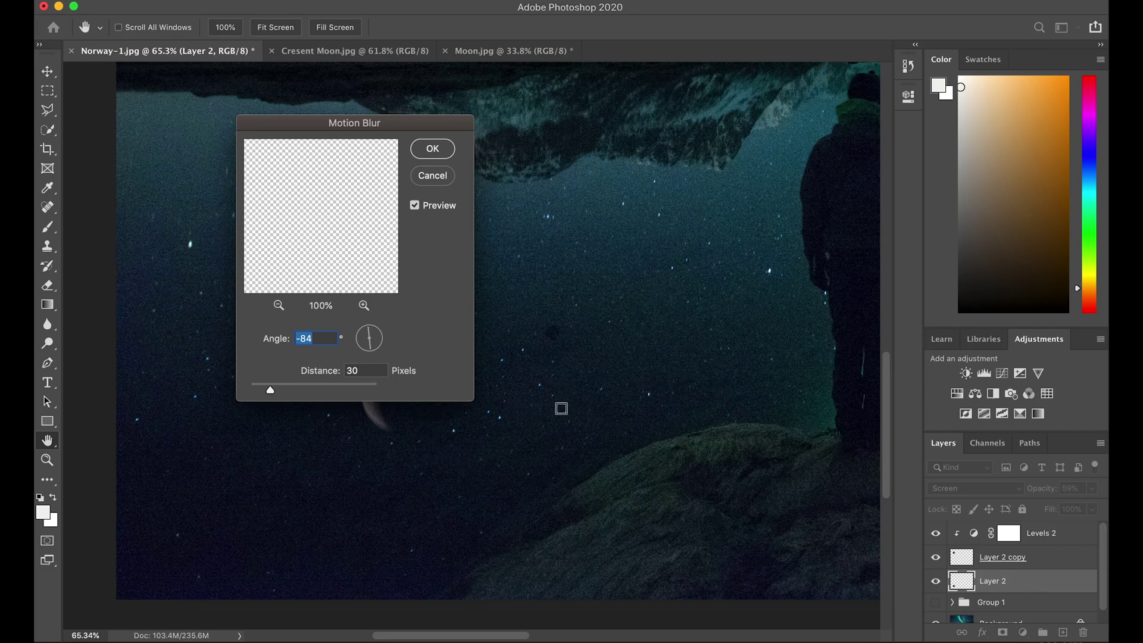
{"action": "left_click_drag", "start_coordinate": [374, 355], "coordinate": [370, 355]}
{"action": "left_click", "coordinate": [438, 148]}
{"action": "key", "text": "z"}
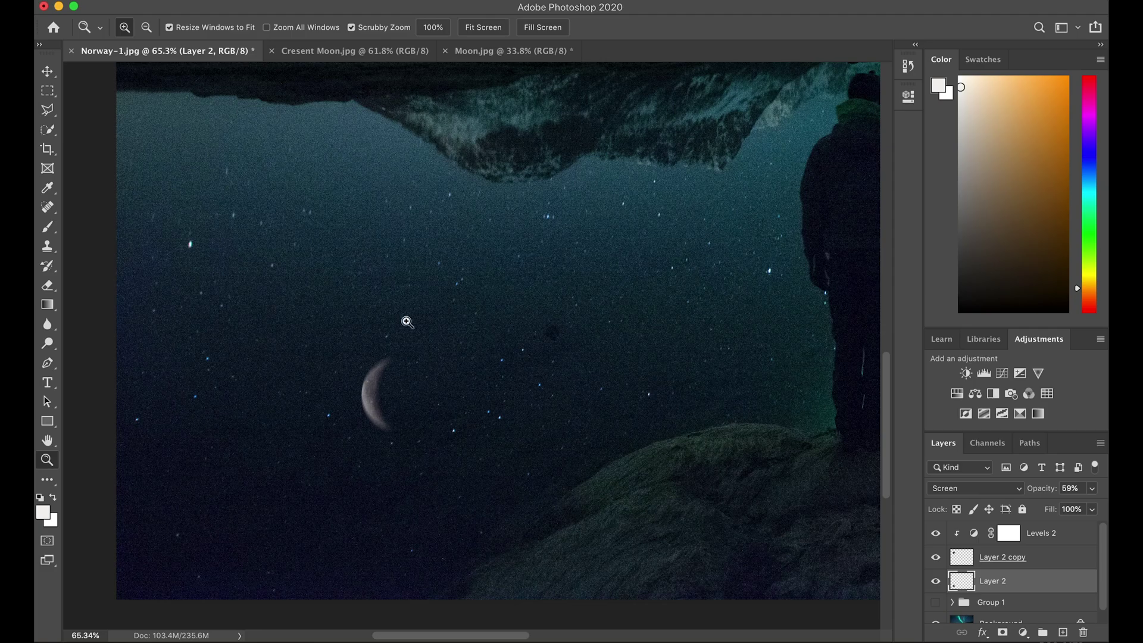
{"action": "left_click_drag", "start_coordinate": [390, 424], "coordinate": [263, 571]}
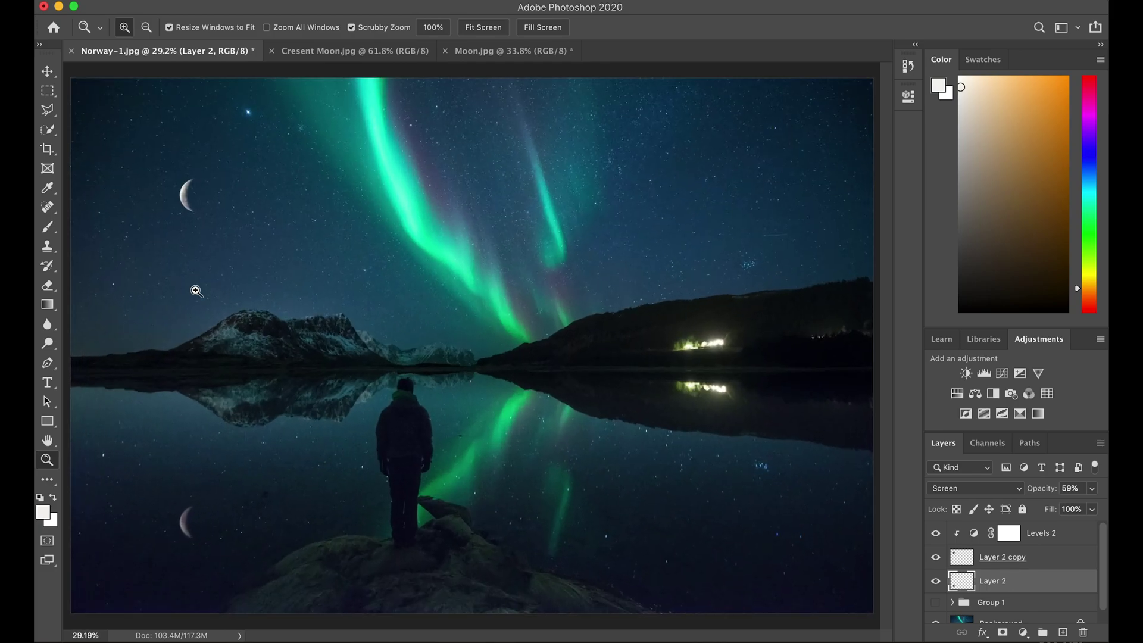
- Zoom in on the crescent moon in the sky and make the Background layer active
{"action": "left_click_drag", "start_coordinate": [535, 394], "coordinate": [473, 379]}
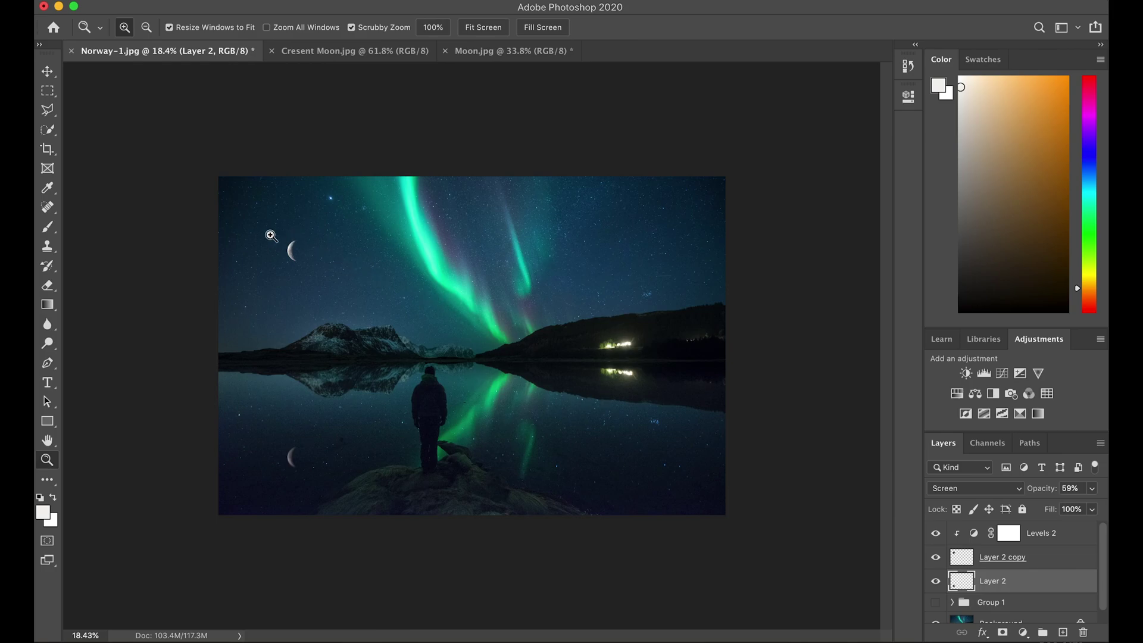
{"action": "left_click_drag", "start_coordinate": [267, 237], "coordinate": [382, 245]}
{"action": "left_click_drag", "start_coordinate": [539, 379], "coordinate": [584, 387]}
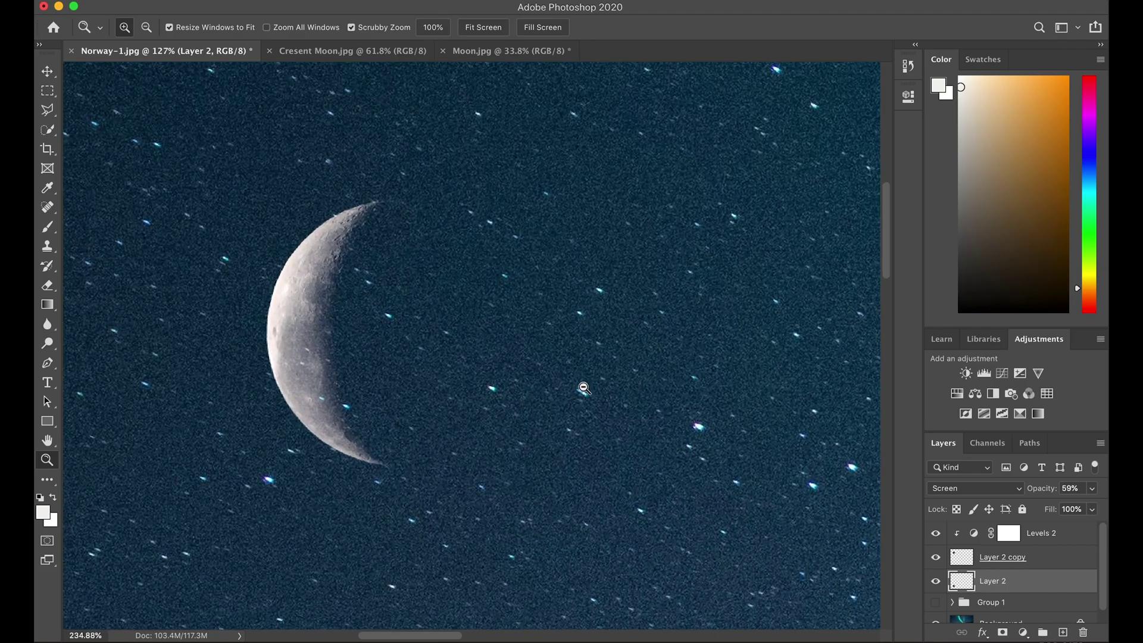
{"action": "scroll", "coordinate": [994, 569], "scroll_direction": "down", "scroll_amount": 1}
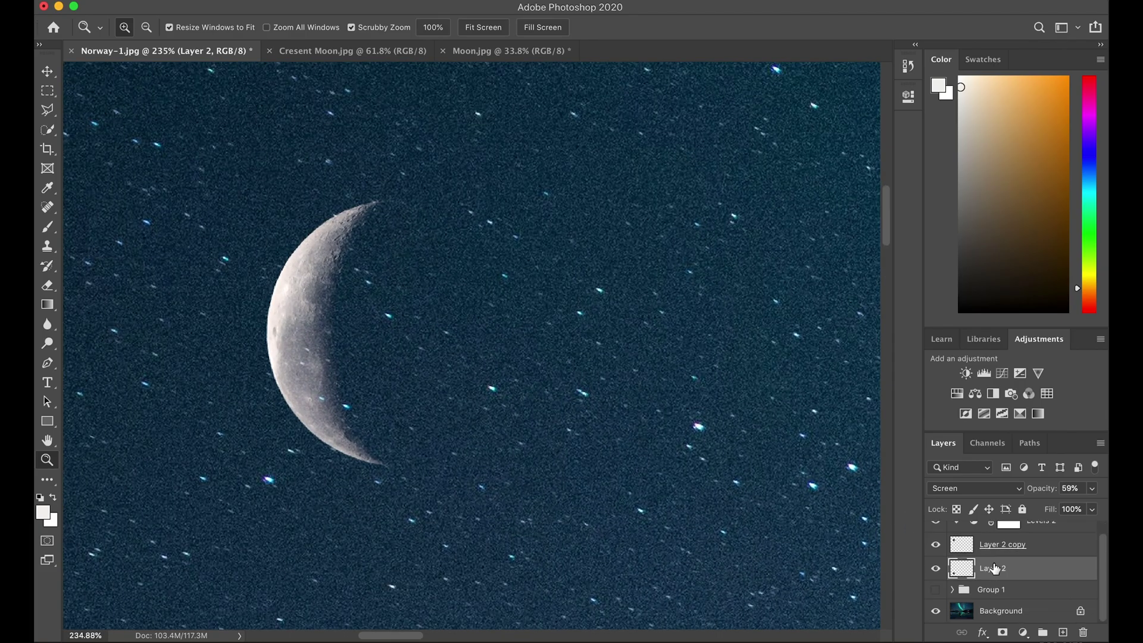
{"action": "left_click", "coordinate": [1004, 615]}
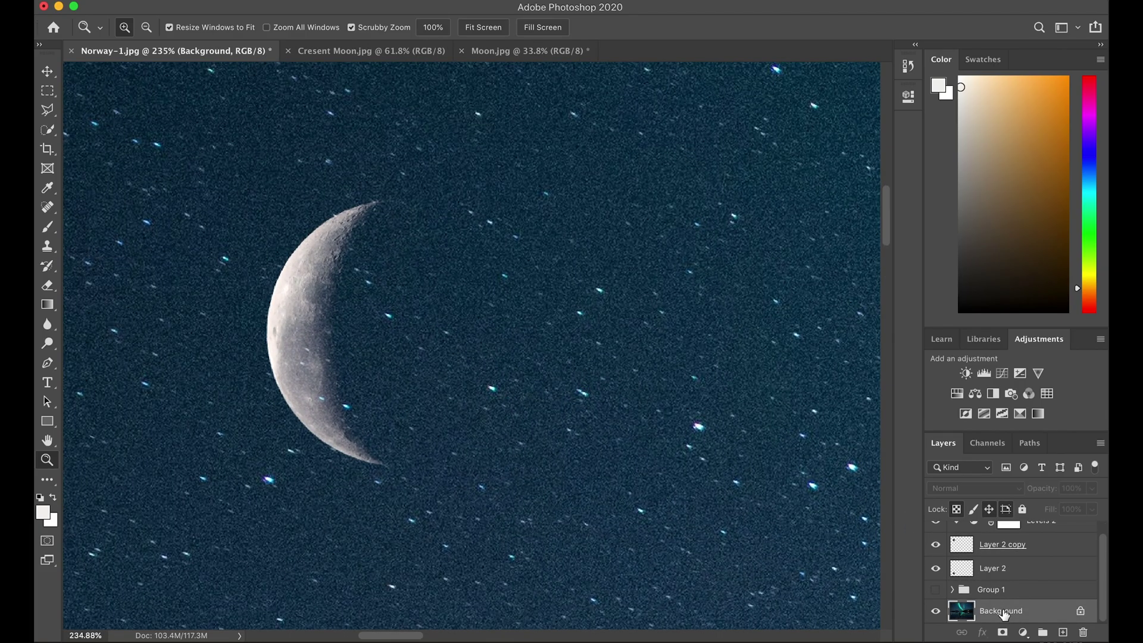
- Set the healing brush to size 40 and switch from Spot Healing Brush to the Healing Brush Tool
{"action": "key", "text": "j"}
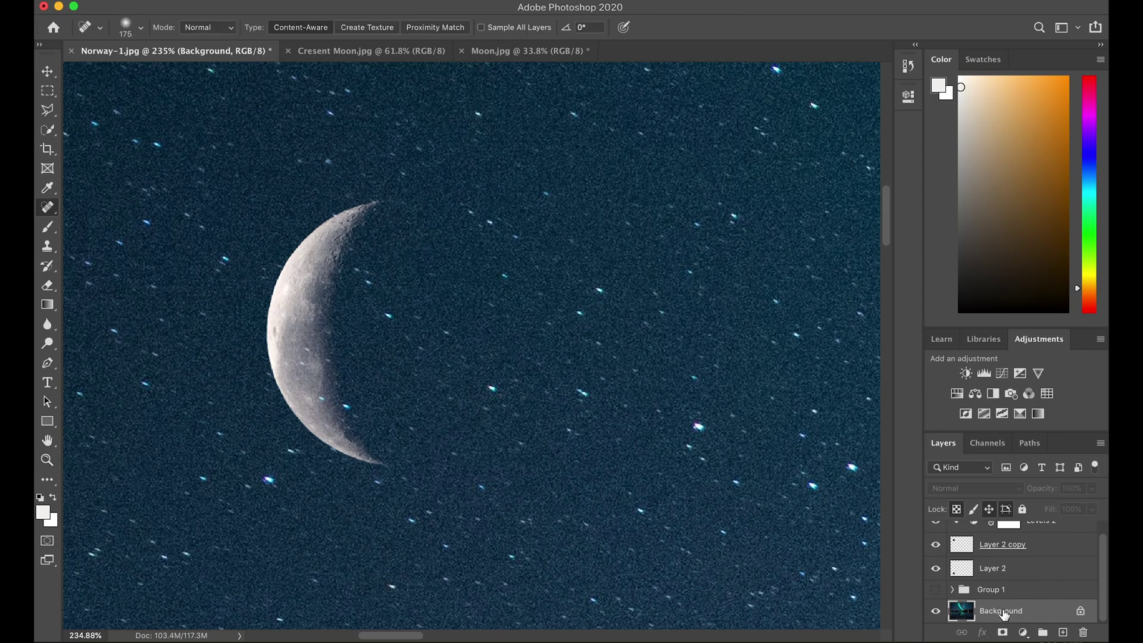
{"action": "right_click", "coordinate": [46, 209]}
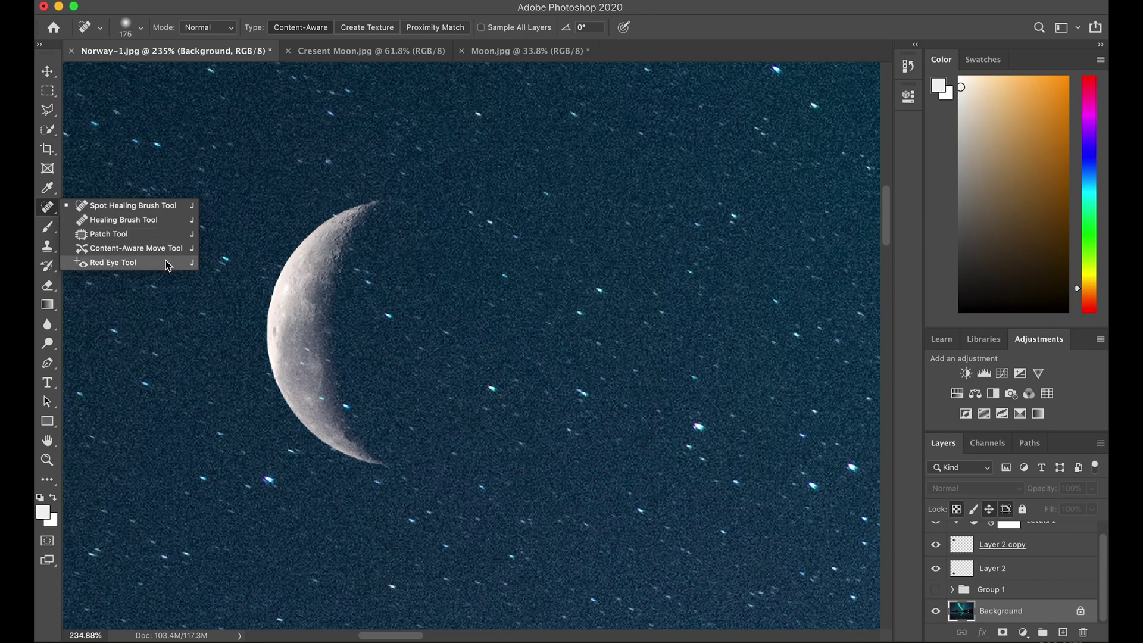
{"action": "left_click", "coordinate": [53, 210]}
{"action": "key", "text": "bracketleft"}
{"action": "key", "text": "bracketleft"}
{"action": "key", "text": "bracketleft"}
{"action": "key", "text": "bracketleft"}
{"action": "key", "text": "bracketleft"}
{"action": "key", "text": "bracketleft"}
{"action": "key", "text": "bracketleft"}
{"action": "key", "text": "bracketleft"}
{"action": "key", "text": "bracketleft"}
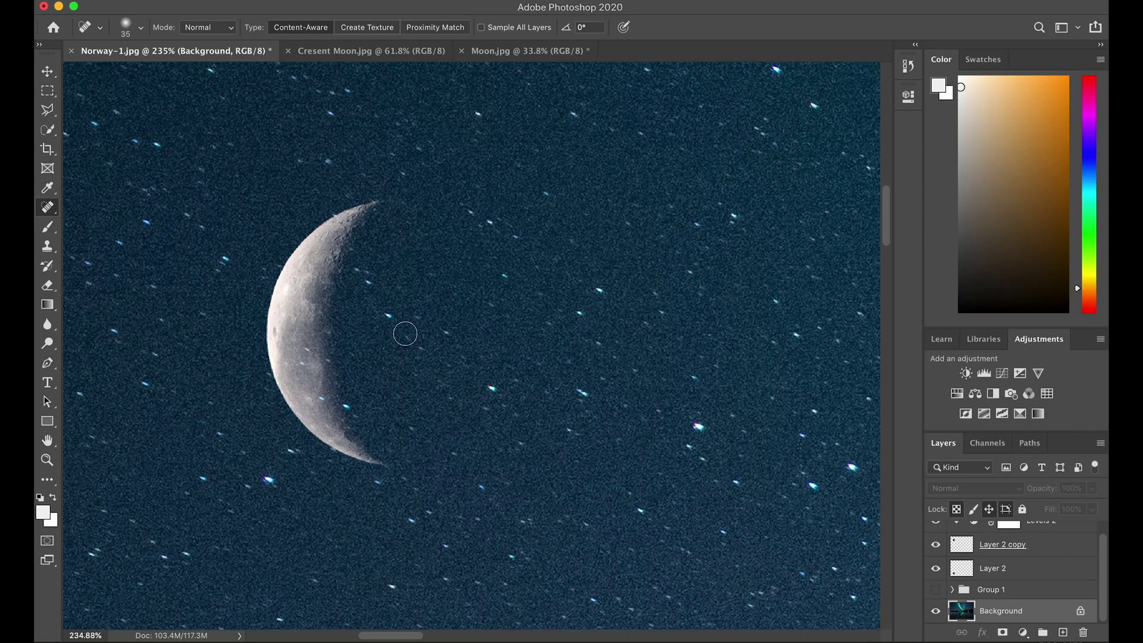
{"action": "key", "text": "bracketright"}
{"action": "key", "text": "bracketleft"}
{"action": "key", "text": "bracketleft"}
{"action": "left_click", "coordinate": [615, 180], "text": "alt"}
{"action": "left_click", "coordinate": [599, 248]}
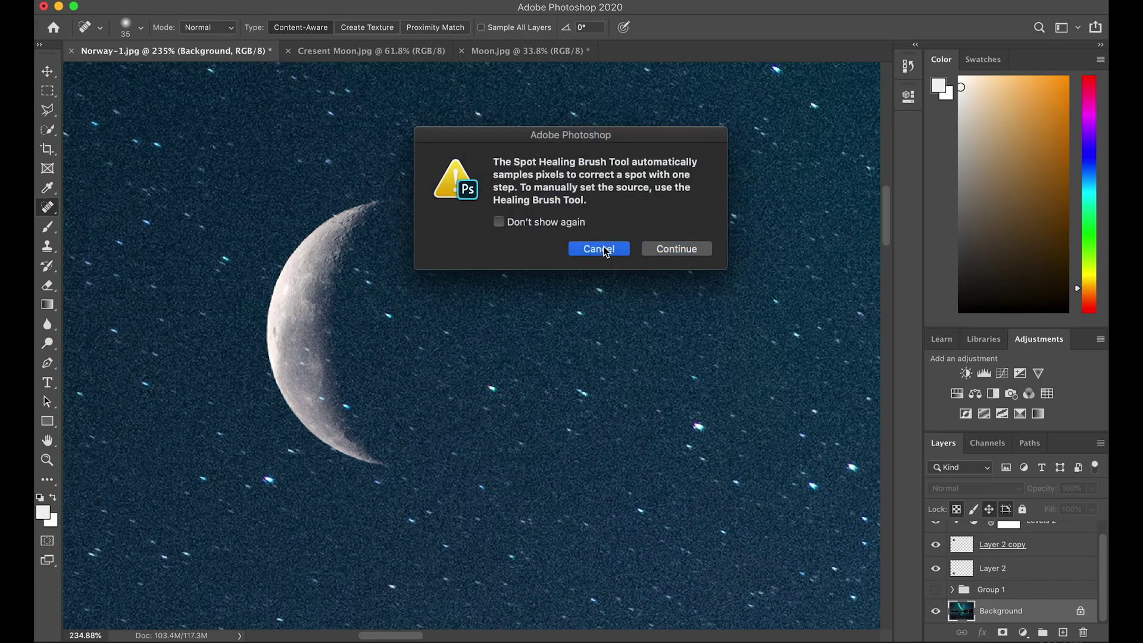
{"action": "right_click", "coordinate": [50, 210]}
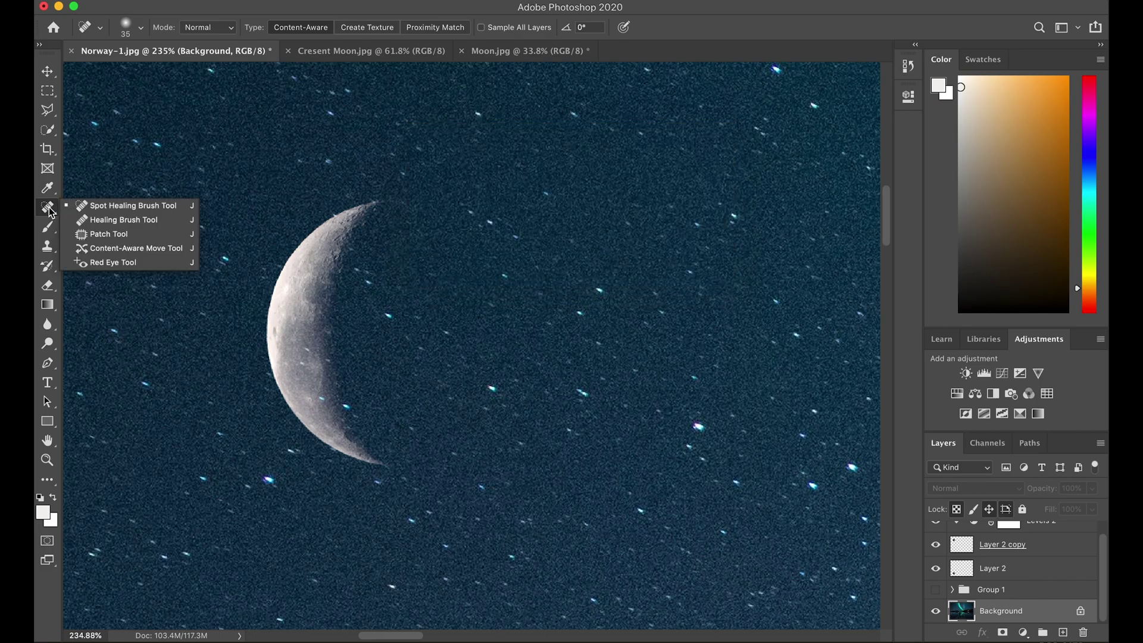
{"action": "left_click", "coordinate": [106, 221]}
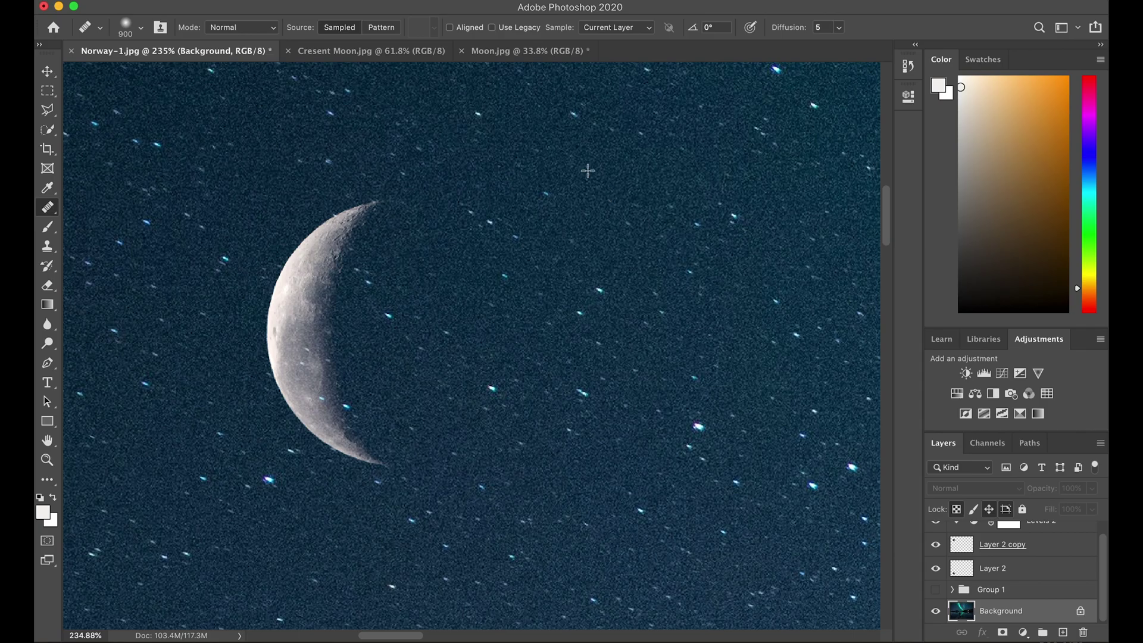
- Heal the star patches beside the moon and near its lower tip and lower edge
{"action": "key", "text": "bracketleft"}
{"action": "key", "text": "bracketleft"}
{"action": "key", "text": "bracketleft"}
{"action": "key", "text": "bracketleft"}
{"action": "key", "text": "bracketleft"}
{"action": "key", "text": "bracketleft"}
{"action": "key", "text": "bracketleft"}
{"action": "key", "text": "bracketleft"}
{"action": "key", "text": "bracketleft"}
{"action": "key", "text": "bracketleft"}
{"action": "key", "text": "bracketleft"}
{"action": "key", "text": "bracketleft"}
{"action": "key", "text": "bracketleft"}
{"action": "key", "text": "bracketleft"}
{"action": "key", "text": "bracketleft"}
{"action": "key", "text": "bracketleft"}
{"action": "key", "text": "bracketleft"}
- Remove the remaining bright and faint stars right of the moon and near its dark side
{"action": "key", "text": "bracketleft"}
{"action": "mouse_move", "coordinate": [340, 373]}
{"action": "left_mouse_down"}
{"action": "mouse_move", "coordinate": [304, 366]}
{"action": "mouse_move", "coordinate": [309, 345]}
{"action": "mouse_move", "coordinate": [319, 394]}
{"action": "left_mouse_up"}
{"action": "mouse_move", "coordinate": [370, 280]}
{"action": "left_mouse_down"}
{"action": "mouse_move", "coordinate": [380, 336]}
{"action": "mouse_move", "coordinate": [349, 293]}
{"action": "mouse_move", "coordinate": [352, 262]}
{"action": "left_mouse_up"}
{"action": "left_click", "coordinate": [362, 461]}
{"action": "left_click", "coordinate": [296, 394]}
{"action": "key", "text": "bracketleft"}
{"action": "key", "text": "bracketleft"}
{"action": "key", "text": "bracketleft"}
{"action": "left_click", "coordinate": [493, 388]}
{"action": "left_click", "coordinate": [408, 426]}
{"action": "left_click", "coordinate": [450, 450]}
{"action": "left_click", "coordinate": [473, 412]}
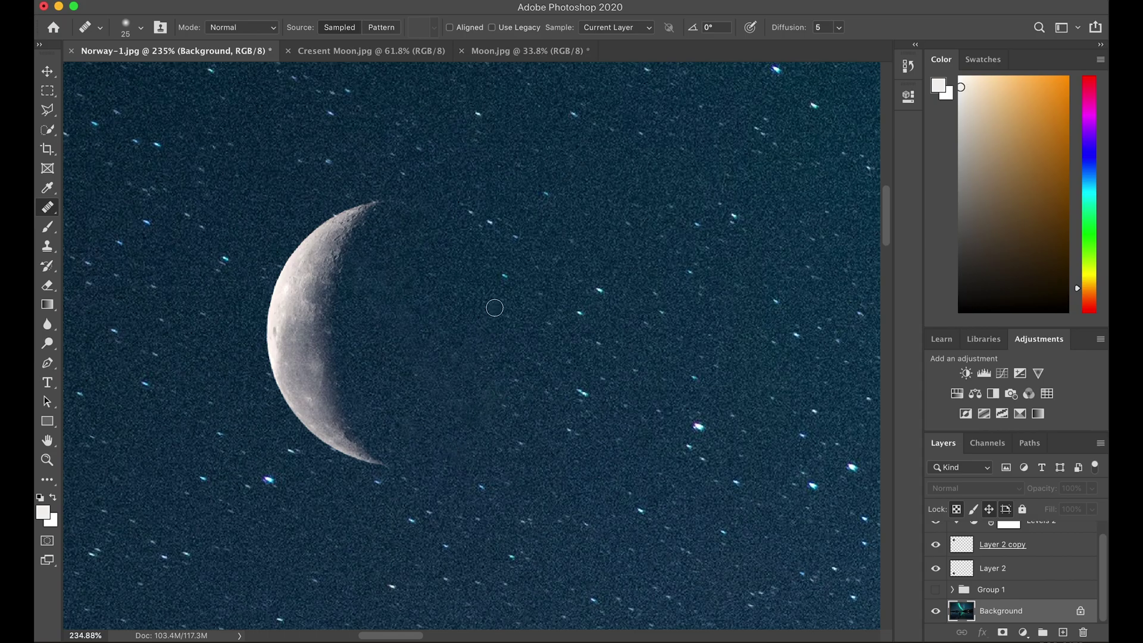
{"action": "left_click", "coordinate": [407, 281]}
{"action": "key", "text": "z"}
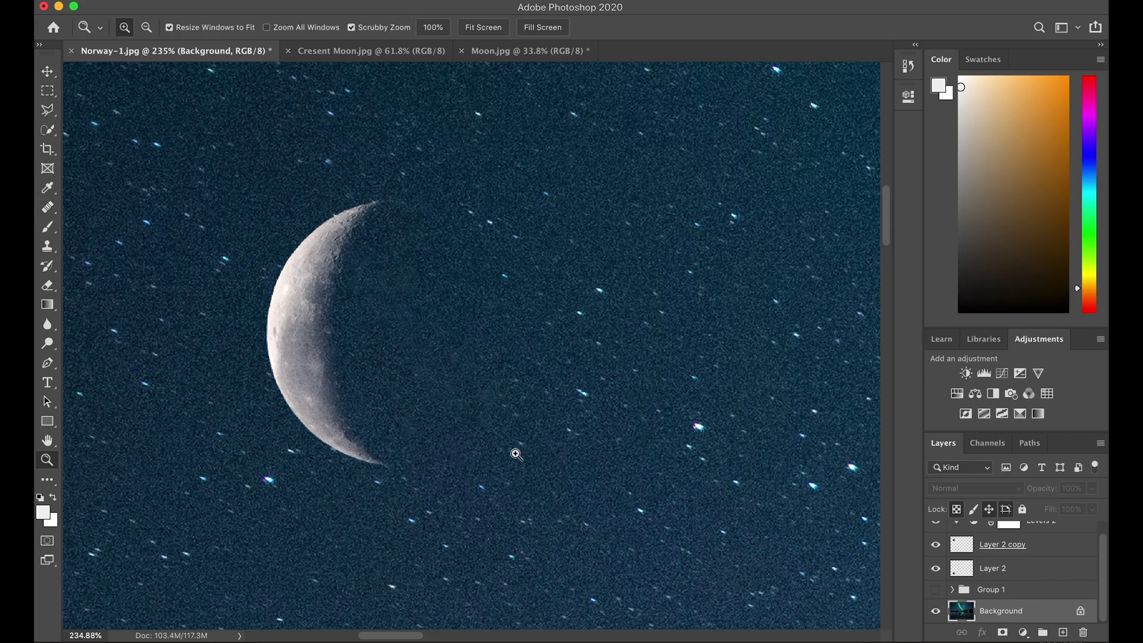
{"action": "left_click_drag", "start_coordinate": [516, 454], "coordinate": [439, 423]}
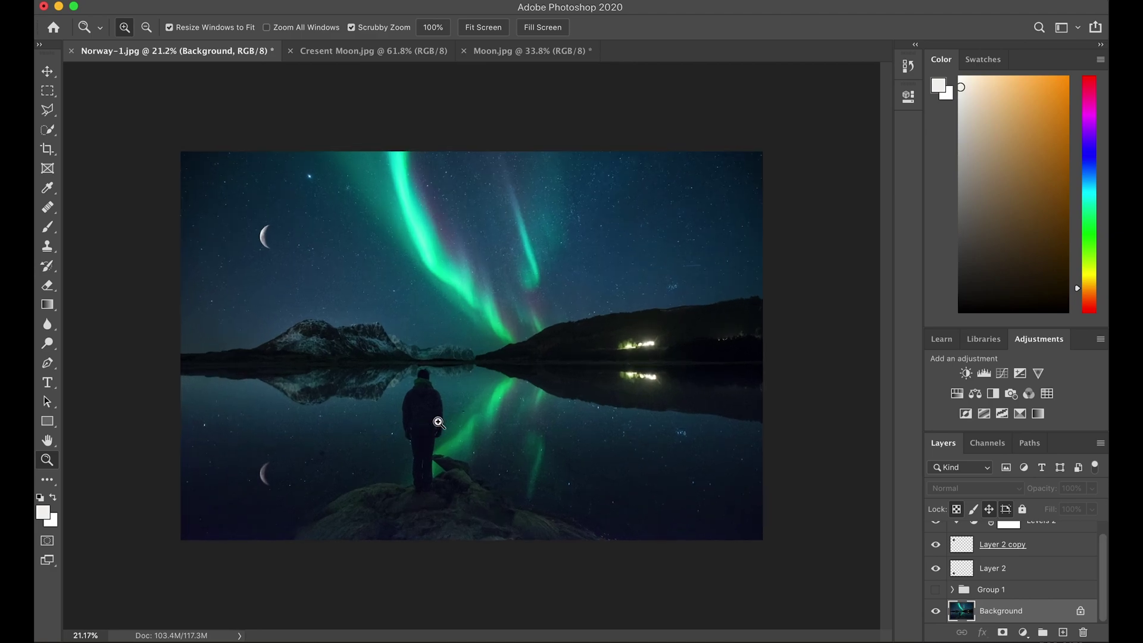